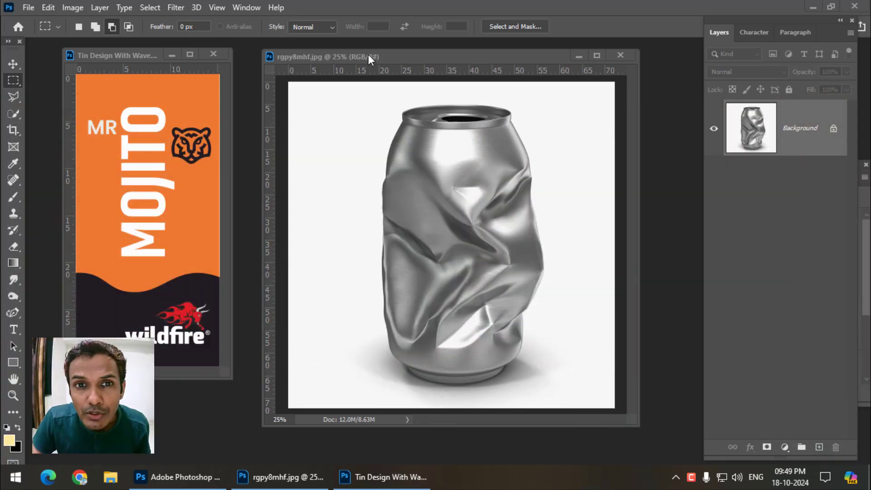
Select the entire crushed can in rgpy8mhf.jpg with the Quick Selection tool at brush size 45.
{"action": "left_click", "coordinate": [635, 426]}
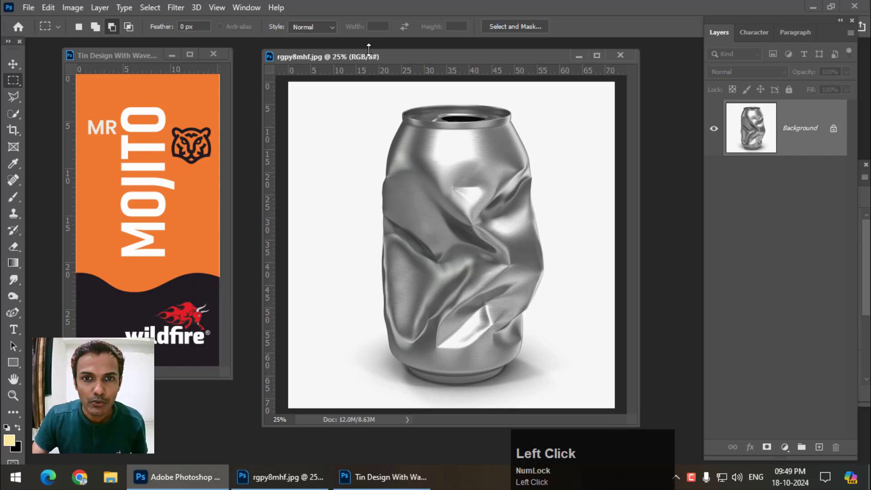
{"action": "left_click_drag", "start_coordinate": [382, 61], "coordinate": [382, 58]}
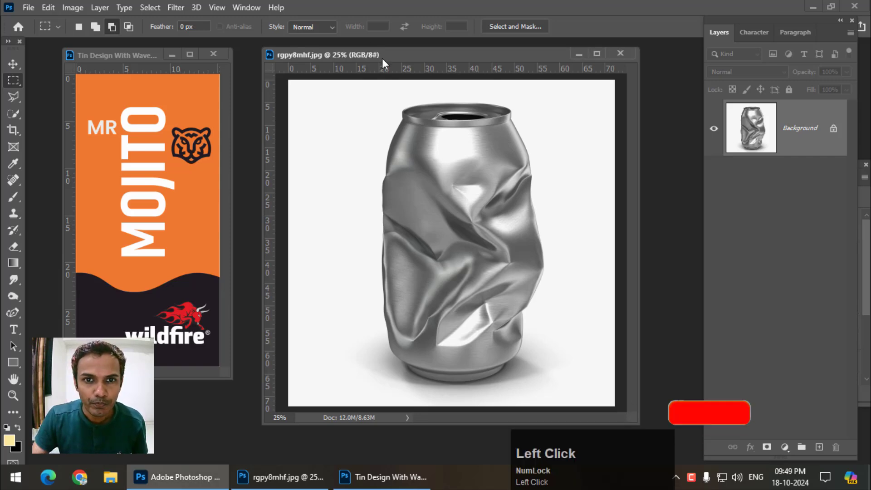
{"action": "right_click", "coordinate": [10, 114]}
{"action": "left_click", "coordinate": [54, 129]}
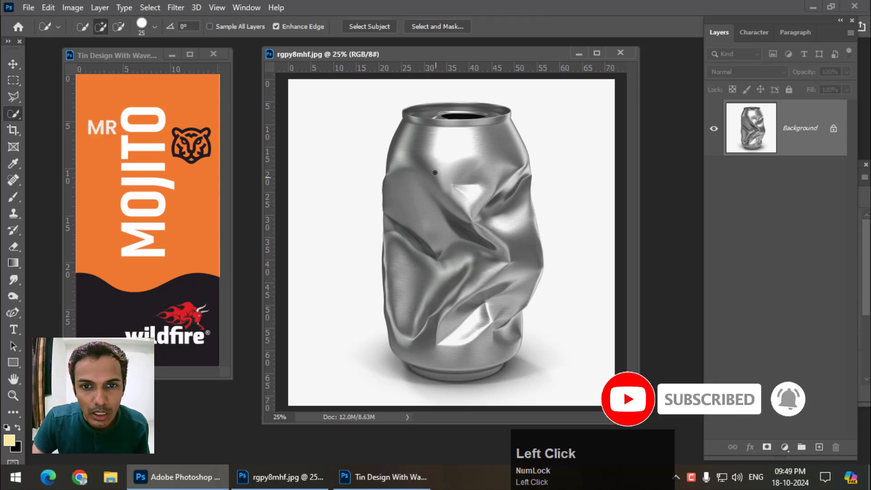
{"action": "right_click", "coordinate": [18, 113]}
{"action": "left_click", "coordinate": [51, 125]}
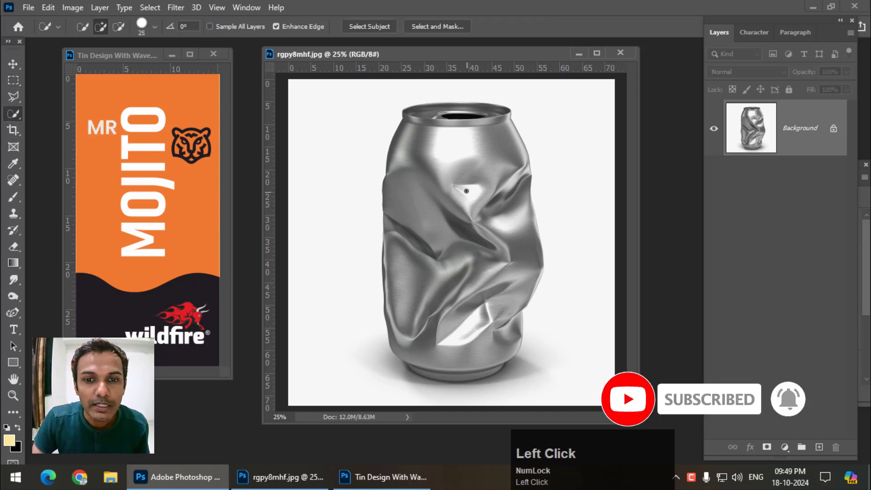
{"action": "key", "text": "bracketright"}
{"action": "key", "text": "bracketright"}
{"action": "key", "text": "bracketright"}
{"action": "key", "text": "bracketright"}
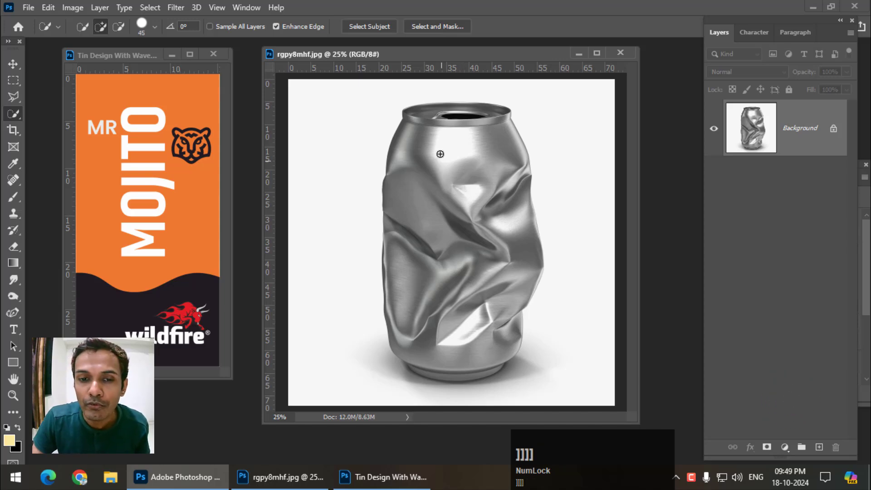
{"action": "mouse_move", "coordinate": [416, 131]}
{"action": "left_mouse_down"}
{"action": "mouse_move", "coordinate": [424, 209]}
{"action": "mouse_move", "coordinate": [408, 300]}
{"action": "mouse_move", "coordinate": [499, 191]}
{"action": "mouse_move", "coordinate": [458, 362]}
{"action": "mouse_move", "coordinate": [481, 135]}
{"action": "left_mouse_up"}
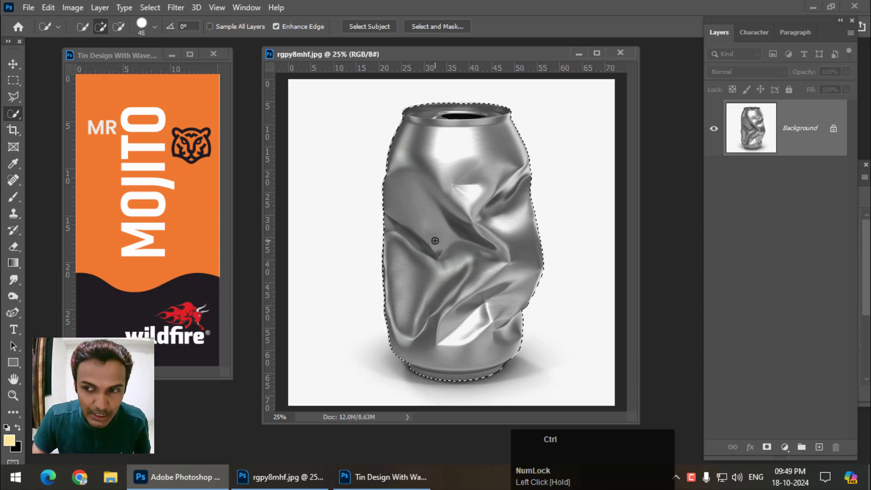
Copy the selected can onto its own layer and check the cut-out by toggling the Background layer's visibility.
{"action": "key", "text": "ctrl+j"}
{"action": "left_click", "coordinate": [714, 186]}
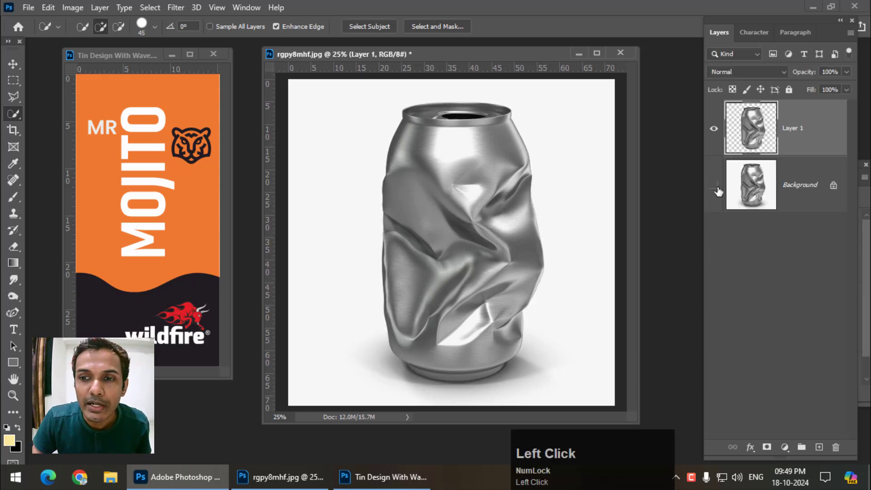
{"action": "left_click", "coordinate": [715, 186]}
{"action": "left_click", "coordinate": [715, 186]}
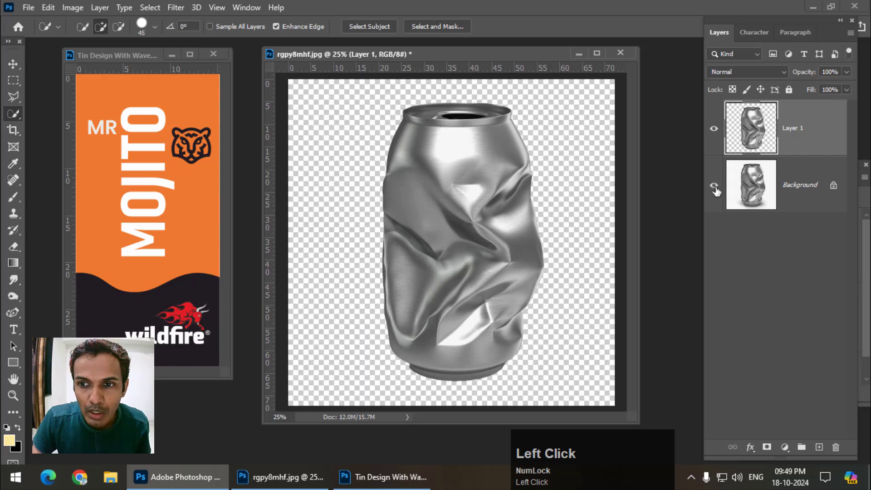
{"action": "left_click", "coordinate": [715, 186]}
Draw a pale yellow rectangle about 1144 × 1548 px over the can's body and convert it to a smart object.
{"action": "left_click_drag", "start_coordinate": [372, 51], "coordinate": [304, 53]}
{"action": "left_click", "coordinate": [137, 53]}
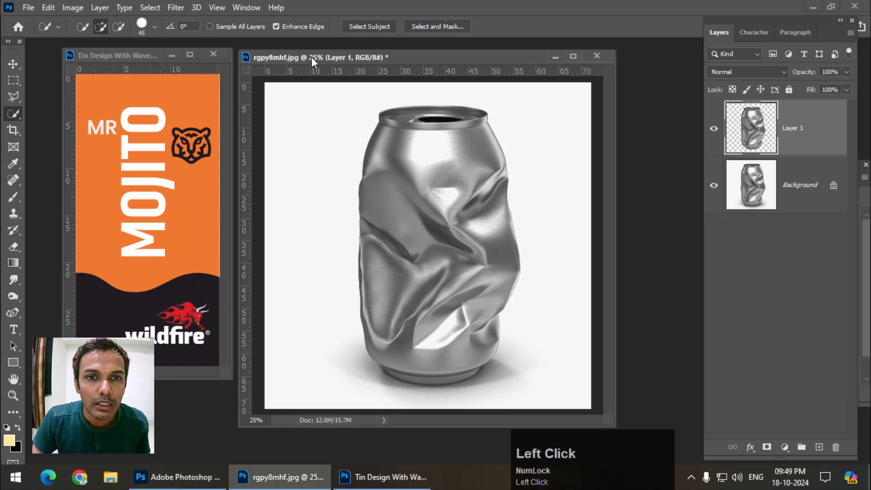
{"action": "right_click", "coordinate": [14, 362]}
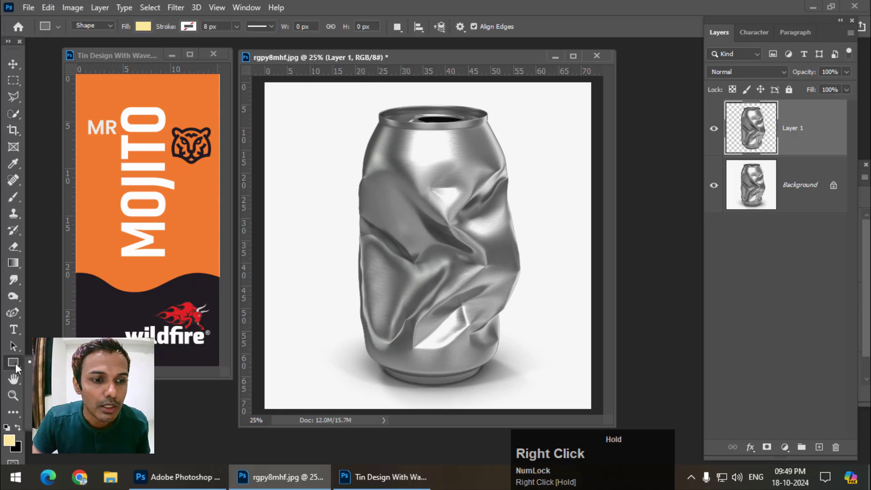
{"action": "left_click", "coordinate": [56, 362]}
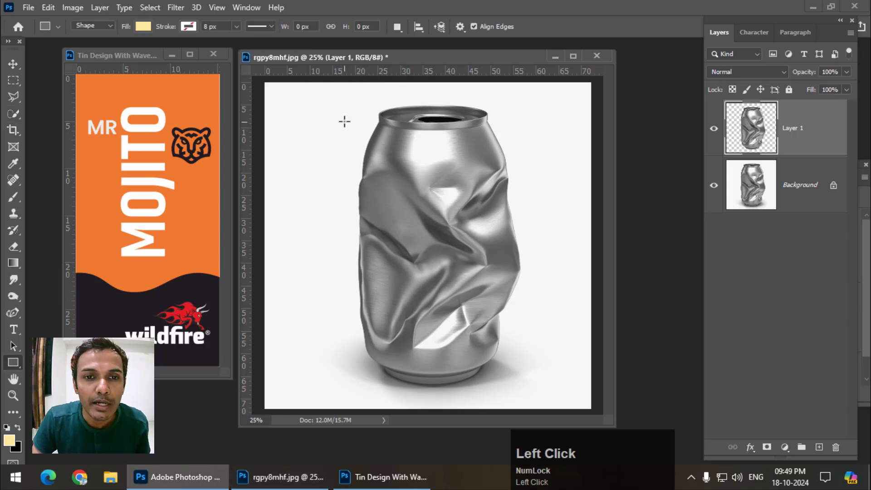
{"action": "left_click_drag", "start_coordinate": [344, 119], "coordinate": [527, 366]}
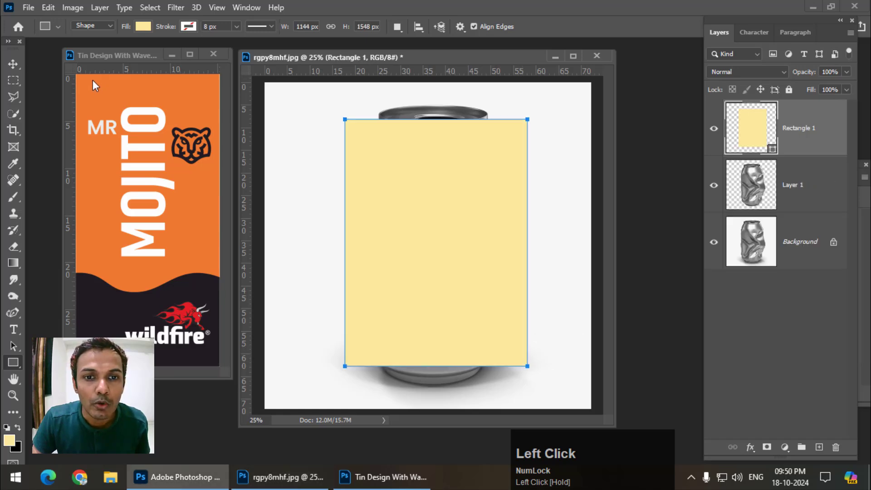
{"action": "left_click", "coordinate": [13, 63]}
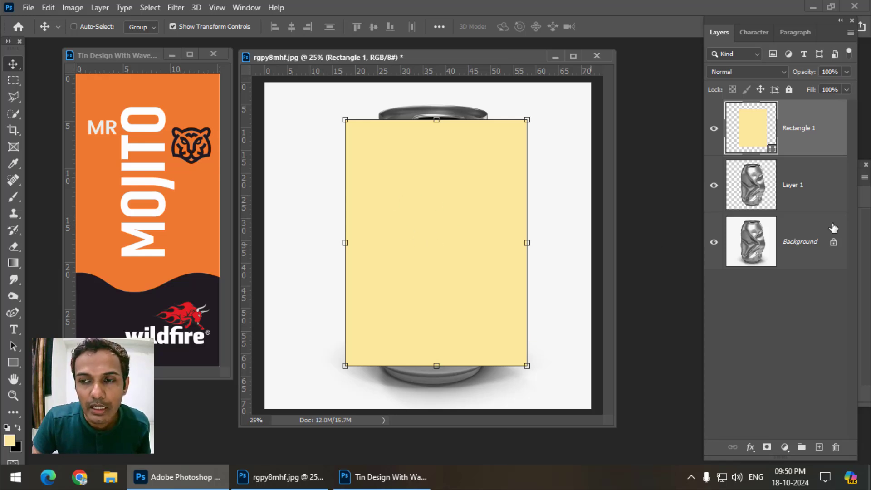
{"action": "right_click", "coordinate": [840, 139]}
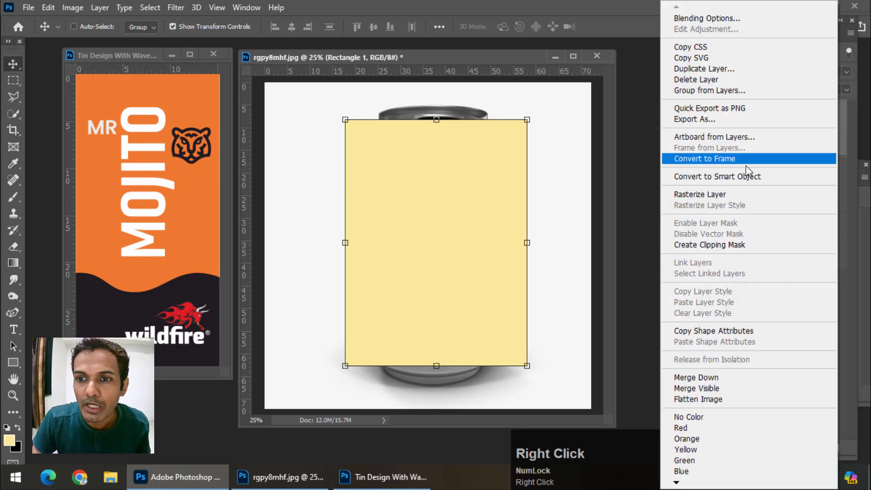
{"action": "left_click", "coordinate": [736, 177]}
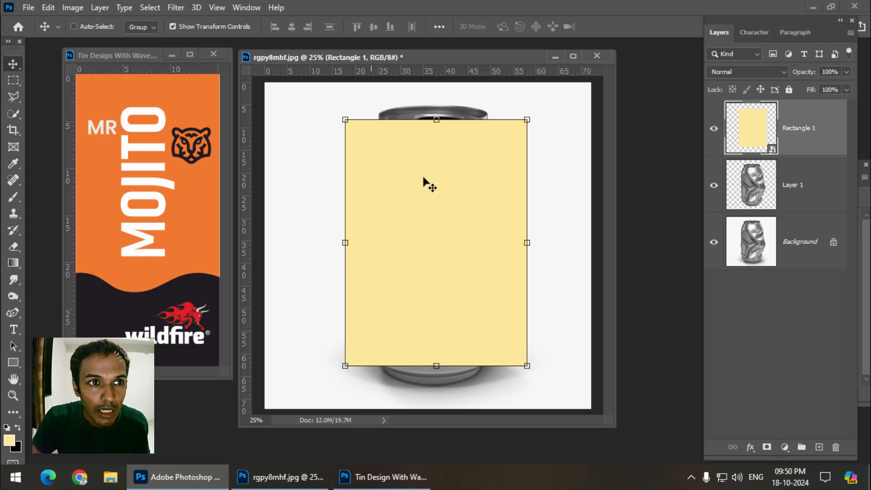
Warp the rectangle on a 4 x 4 grid so its top edge follows the can's rim, with the layer opacity at 70%.
{"action": "left_click", "coordinate": [48, 8]}
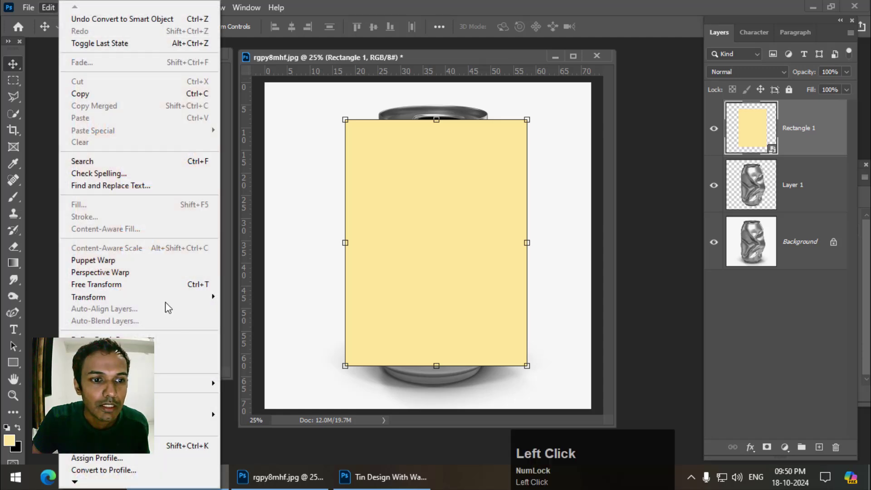
{"action": "mouse_move", "coordinate": [167, 298]}
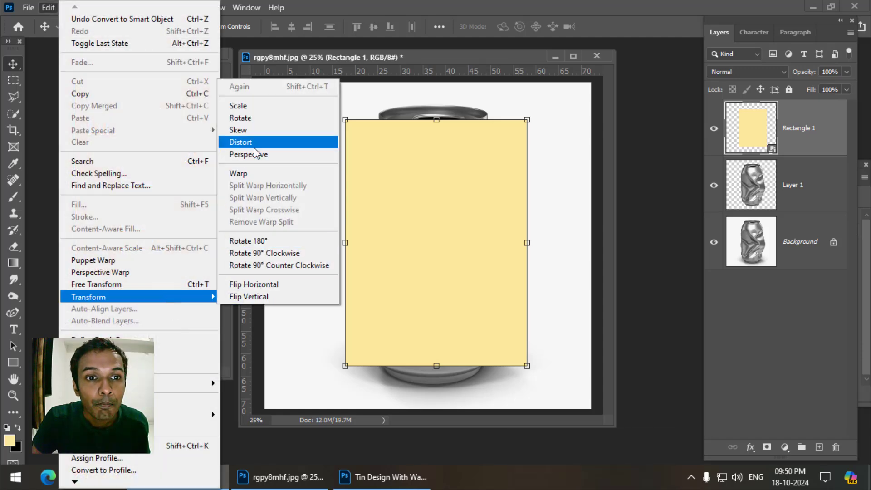
{"action": "left_click", "coordinate": [286, 174]}
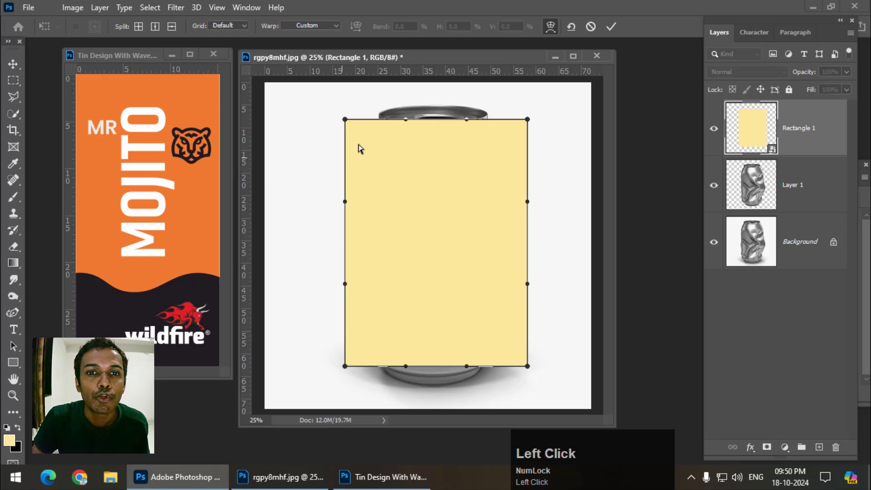
{"action": "left_click", "coordinate": [225, 27]}
{"action": "left_click", "coordinate": [226, 76]}
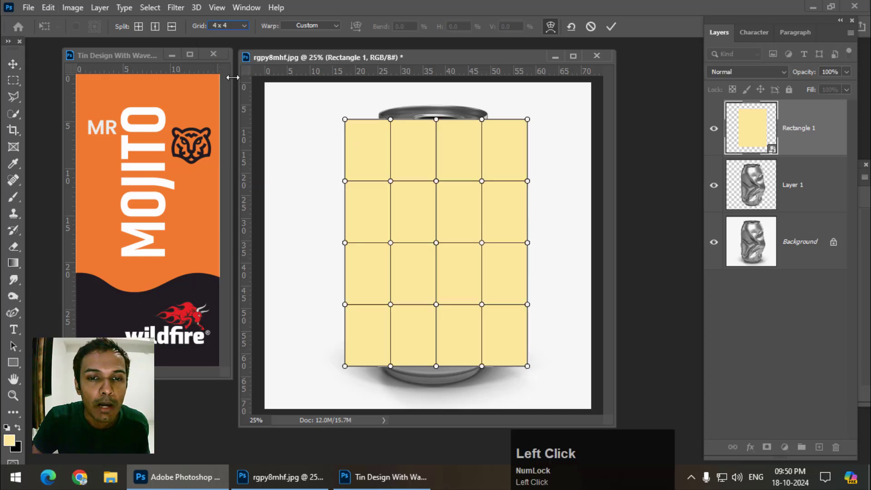
{"action": "left_click_drag", "start_coordinate": [390, 119], "coordinate": [446, 141]}
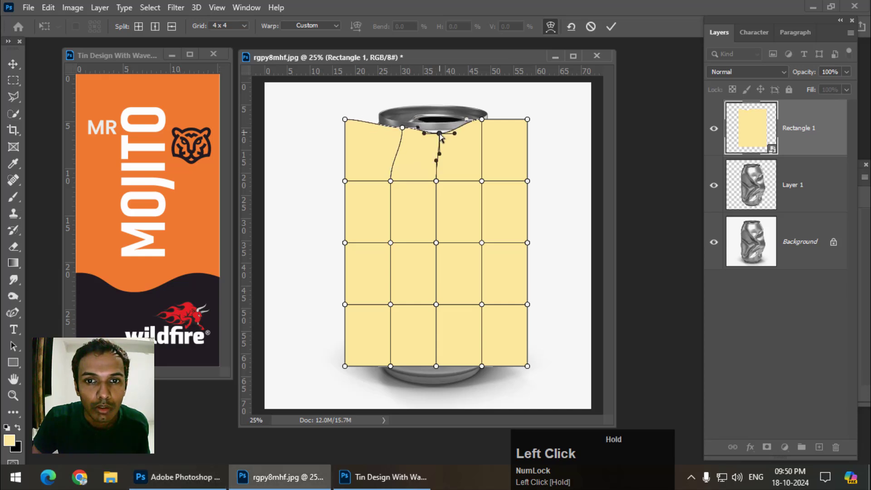
{"action": "left_click_drag", "start_coordinate": [809, 75], "coordinate": [791, 79]}
{"action": "left_click", "coordinate": [449, 132]}
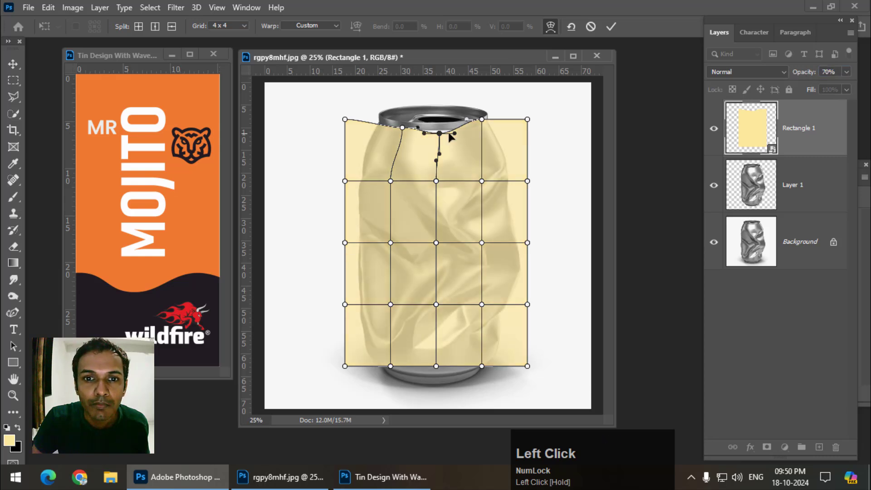
{"action": "left_click_drag", "start_coordinate": [440, 136], "coordinate": [480, 128]}
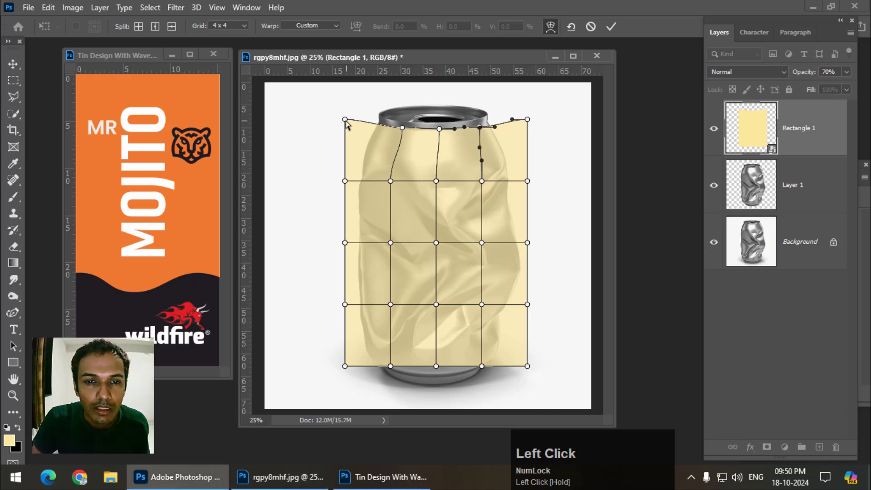
Pull the warp grid's left-side and bottom points onto the can's left outline and curved base.
{"action": "left_click_drag", "start_coordinate": [346, 121], "coordinate": [365, 185]}
{"action": "left_click_drag", "start_coordinate": [346, 243], "coordinate": [358, 243]}
{"action": "left_click_drag", "start_coordinate": [345, 305], "coordinate": [363, 308]}
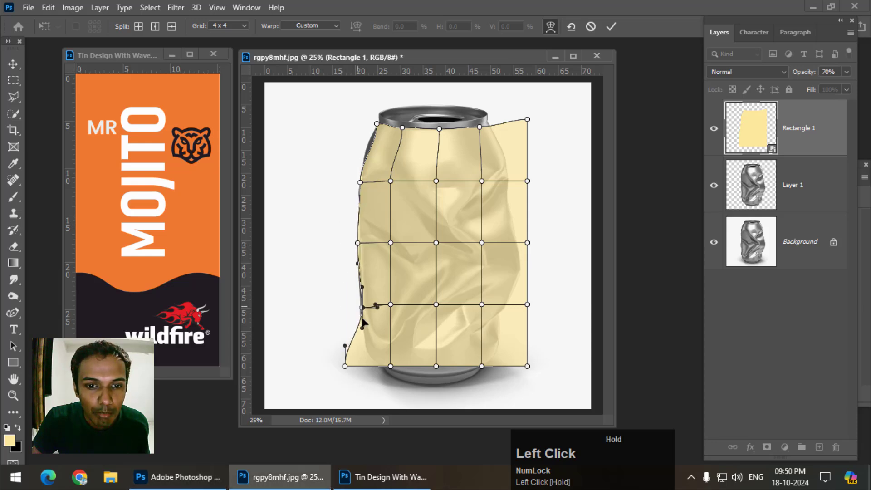
{"action": "left_click_drag", "start_coordinate": [345, 366], "coordinate": [356, 341]}
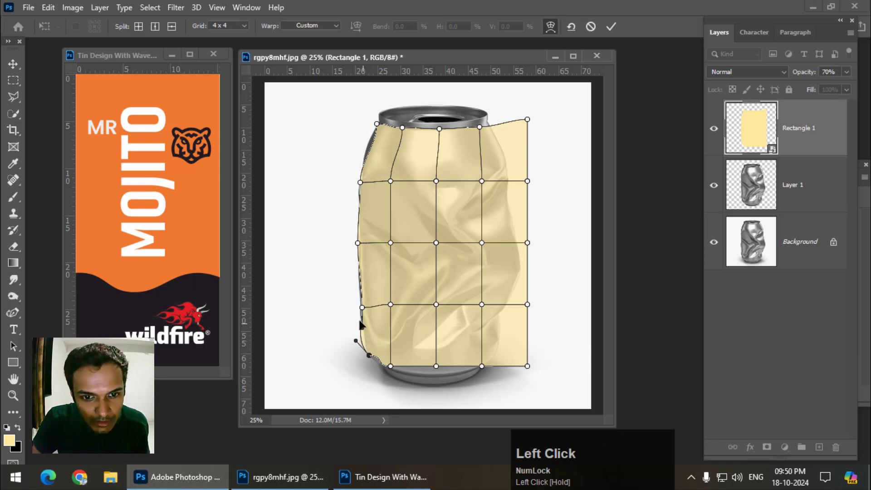
{"action": "mouse_move", "coordinate": [363, 308]}
{"action": "left_mouse_down"}
{"action": "mouse_move", "coordinate": [368, 313]}
{"action": "mouse_move", "coordinate": [361, 309]}
{"action": "left_mouse_up"}
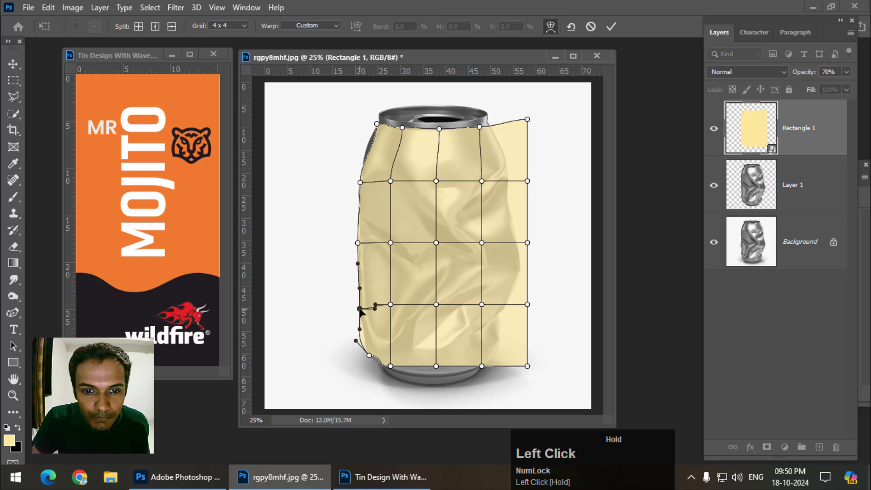
{"action": "left_click", "coordinate": [369, 356]}
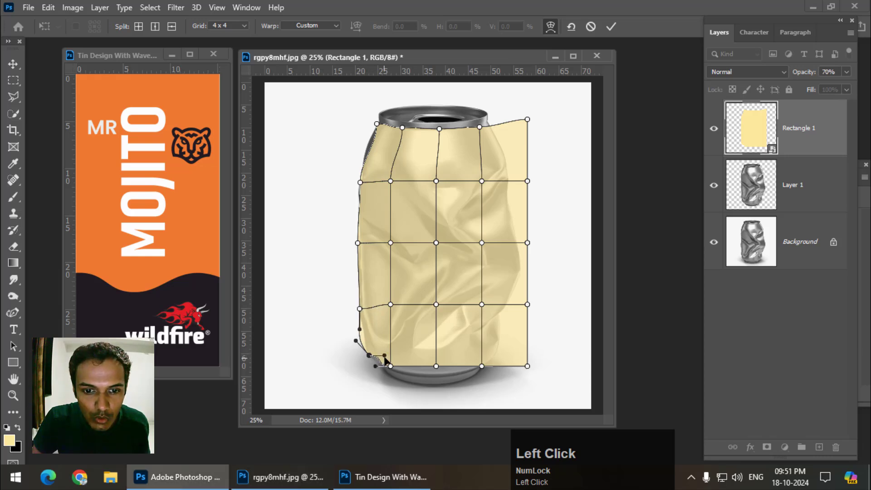
{"action": "left_click_drag", "start_coordinate": [385, 355], "coordinate": [467, 371]}
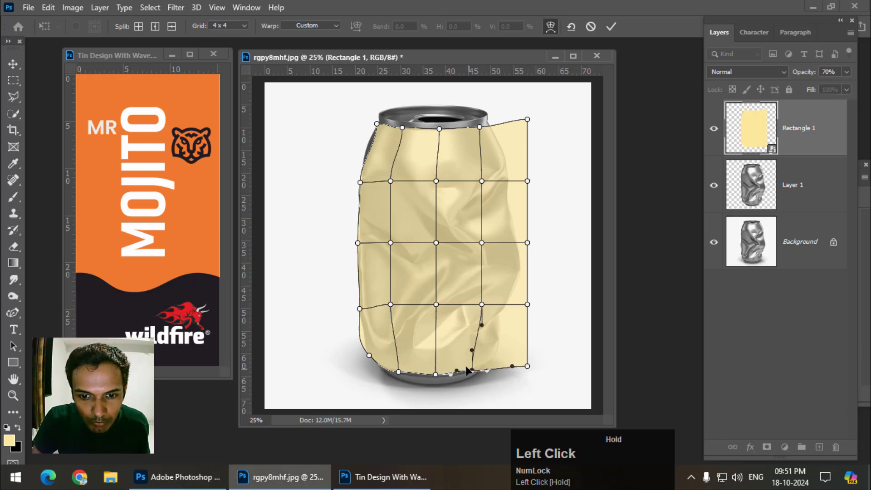
Fit the warp grid's right side to the can's dented right outline, from the rim down to the lower corner.
{"action": "left_click_drag", "start_coordinate": [528, 120], "coordinate": [490, 121]}
{"action": "left_click_drag", "start_coordinate": [528, 182], "coordinate": [506, 185]}
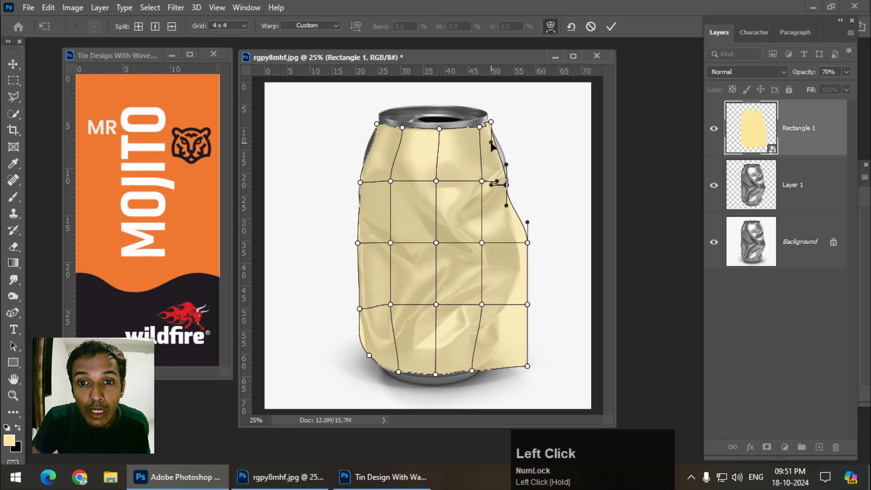
{"action": "left_click_drag", "start_coordinate": [491, 144], "coordinate": [504, 145]}
{"action": "left_click_drag", "start_coordinate": [527, 243], "coordinate": [520, 246]}
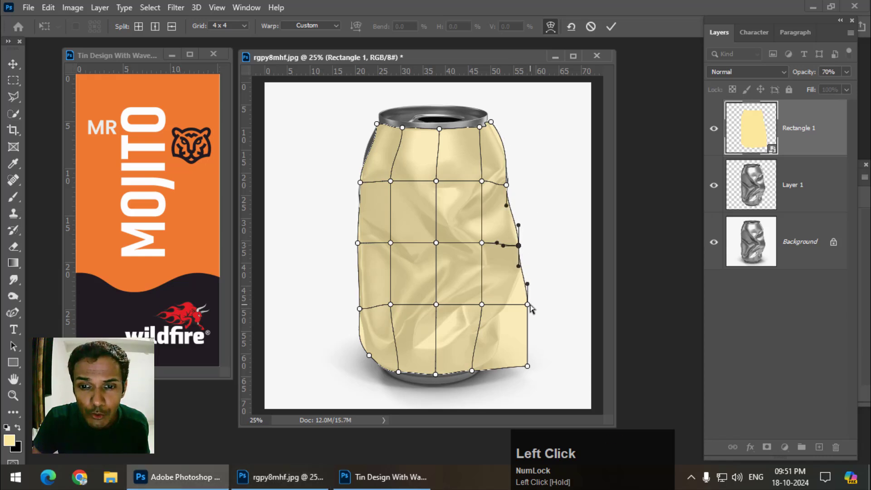
{"action": "left_click_drag", "start_coordinate": [527, 304], "coordinate": [512, 297]}
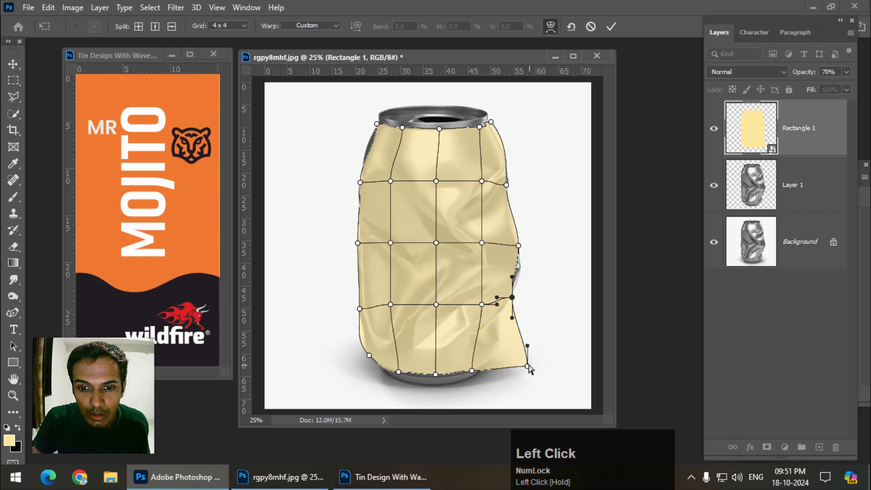
{"action": "left_click_drag", "start_coordinate": [527, 366], "coordinate": [487, 368]}
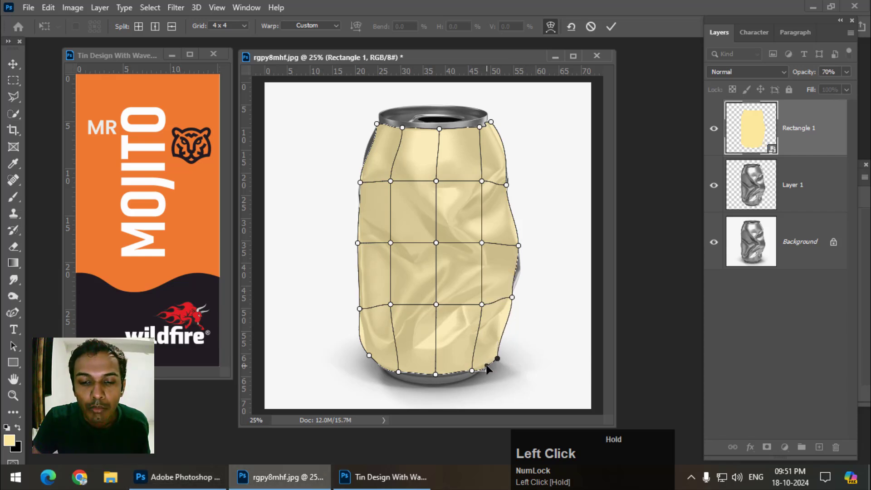
{"action": "left_click", "coordinate": [513, 298]}
{"action": "mouse_move", "coordinate": [513, 277]}
{"action": "left_mouse_down"}
{"action": "mouse_move", "coordinate": [524, 269]}
{"action": "mouse_move", "coordinate": [524, 278]}
{"action": "left_mouse_up"}
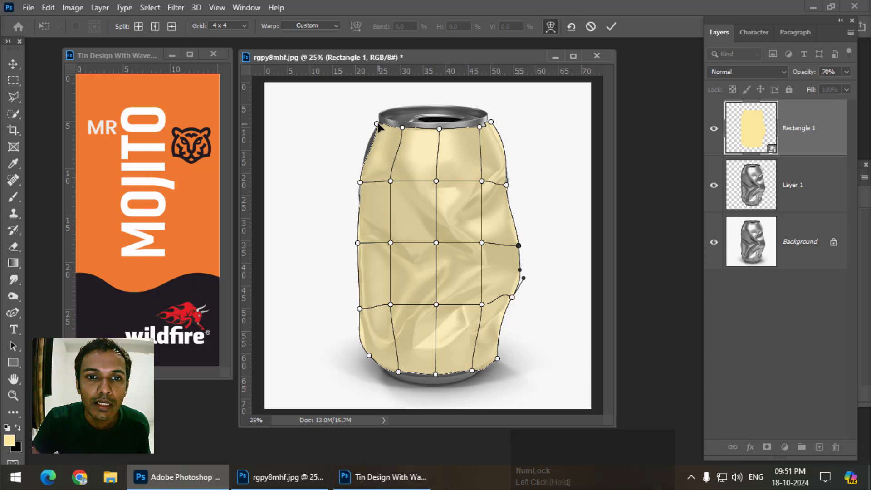
Refine the warp's curves at the can's upper-left shoulder and bottom edge, and apply the warp.
{"action": "left_click_drag", "start_coordinate": [376, 124], "coordinate": [364, 142]}
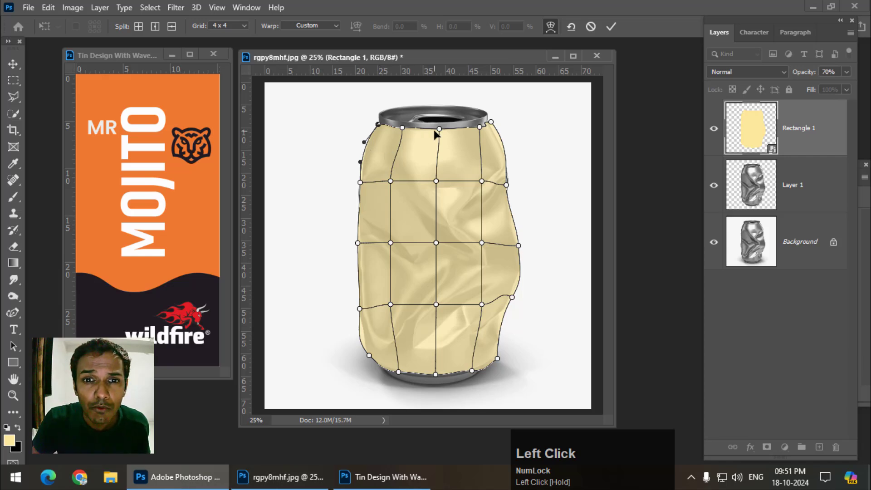
{"action": "left_click", "coordinate": [434, 375]}
{"action": "left_click_drag", "start_coordinate": [413, 371], "coordinate": [413, 375]}
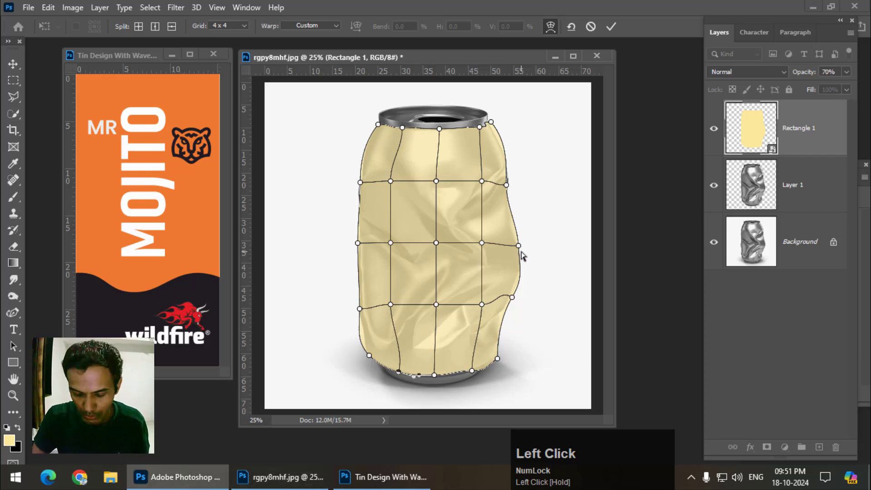
{"action": "key", "text": "Return"}
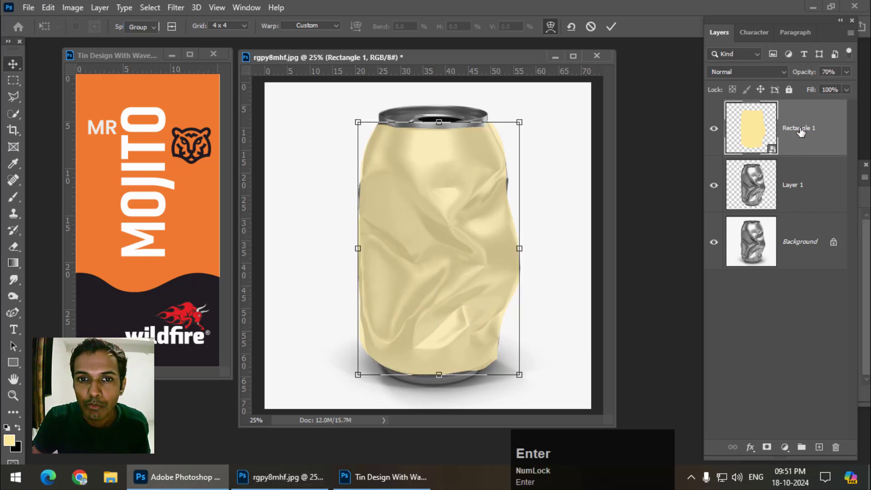
Set the Rectangle 1 layer's opacity to 100%.
{"action": "left_click_drag", "start_coordinate": [800, 77], "coordinate": [858, 78]}
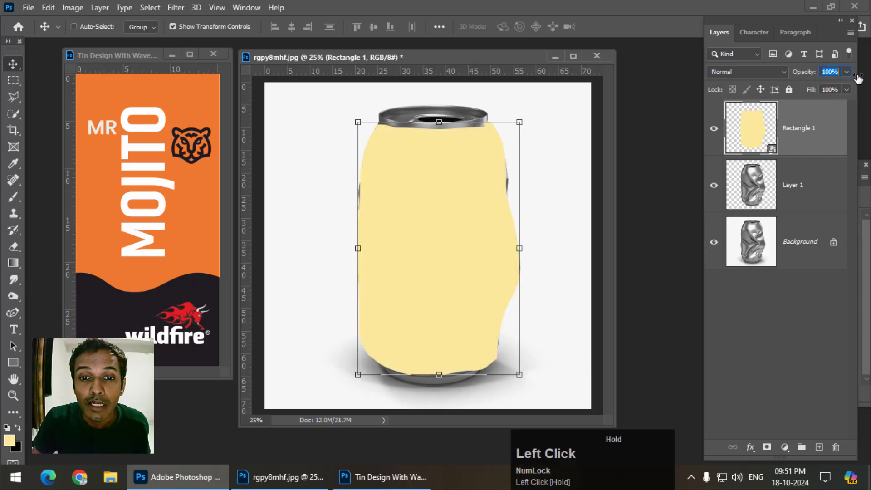
{"action": "left_click", "coordinate": [176, 118]}
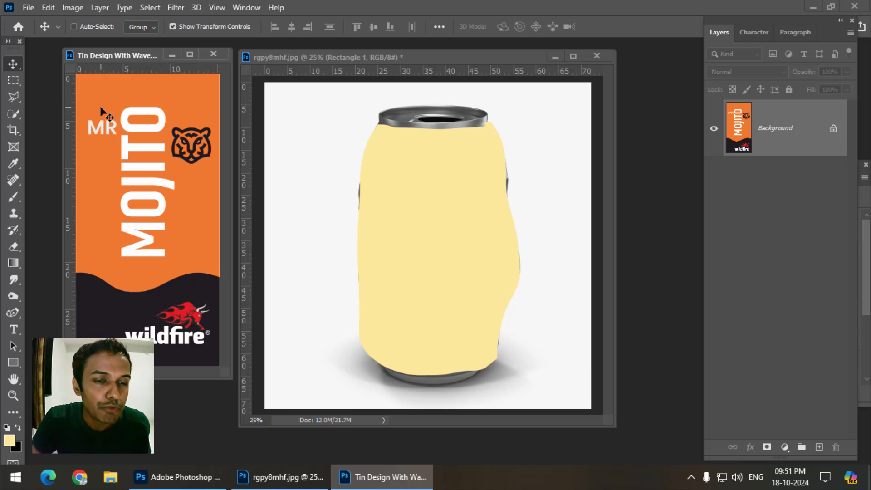
{"action": "left_click", "coordinate": [334, 58]}
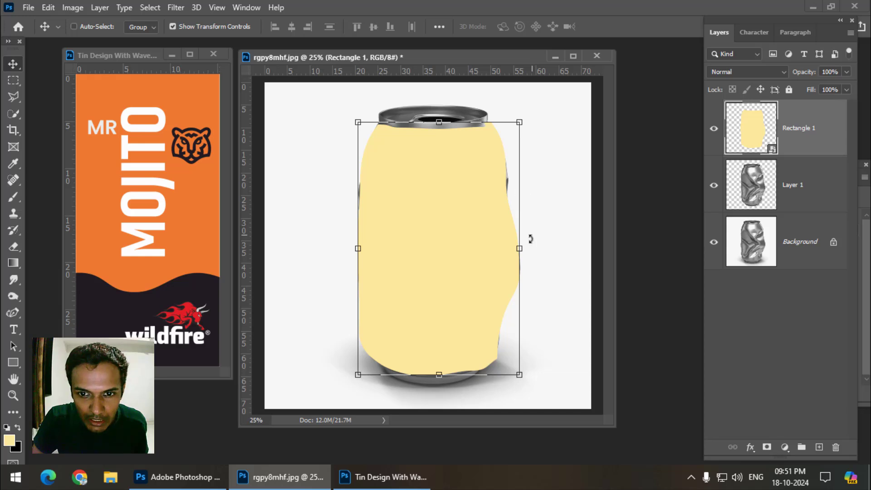
Widen the label to 102.28% so it extends past the can's right outline, and clip it to Layer 1 with a clipping mask.
{"action": "left_click_drag", "start_coordinate": [524, 247], "coordinate": [541, 249]}
{"action": "key", "text": "Escape"}
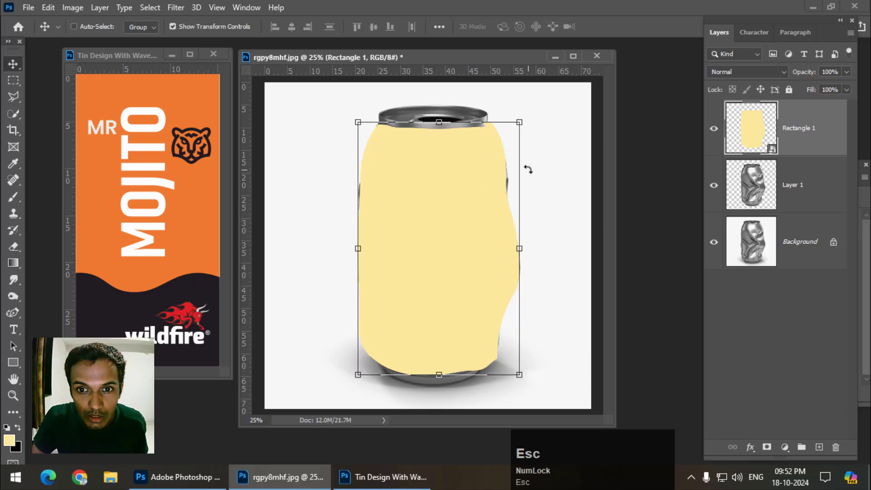
{"action": "left_click_drag", "start_coordinate": [520, 248], "coordinate": [527, 249]}
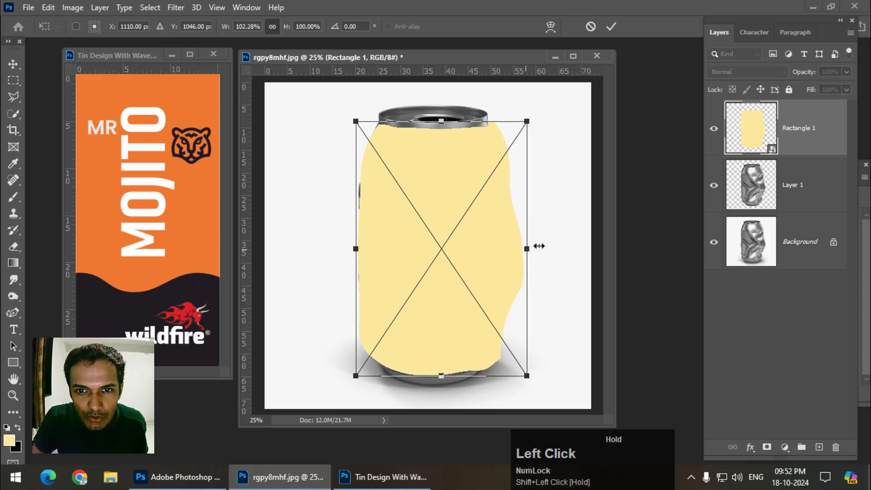
{"action": "key", "text": "Return"}
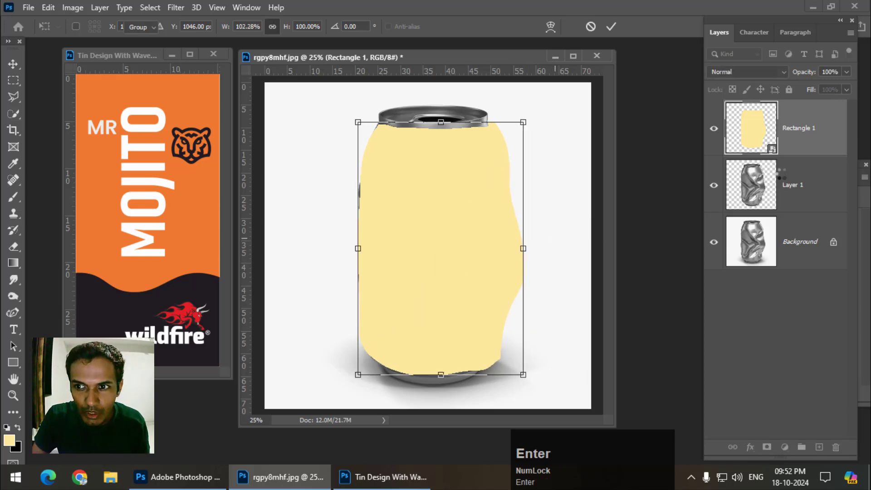
{"action": "right_click", "coordinate": [834, 150]}
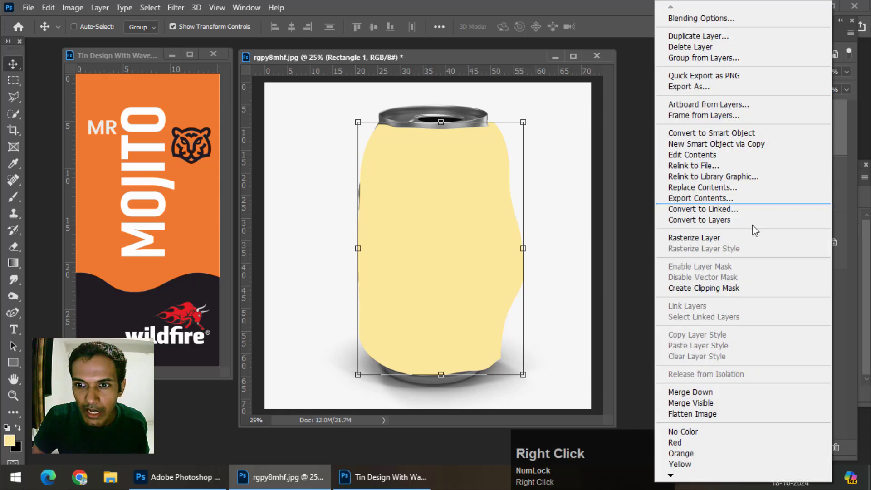
{"action": "left_click", "coordinate": [739, 290]}
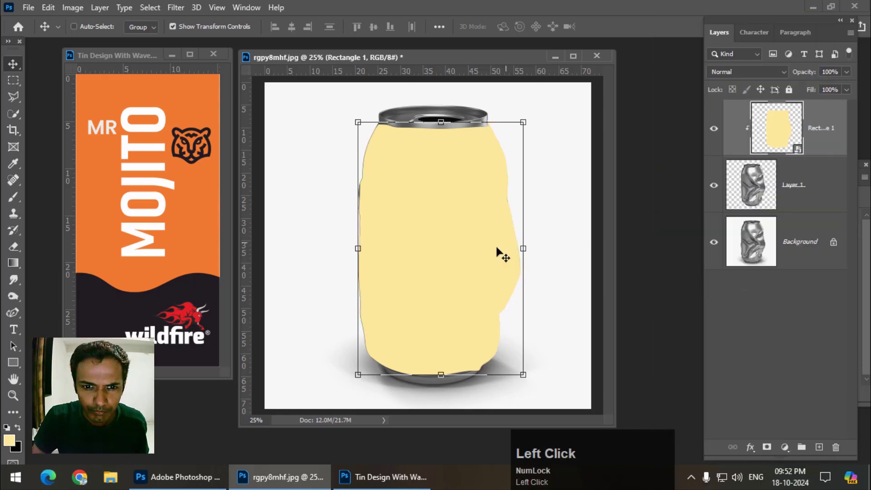
Open the Rectangle 1 smart object's contents in a separate window and copy the Mojito tin design into it.
{"action": "double_click", "coordinate": [774, 136]}
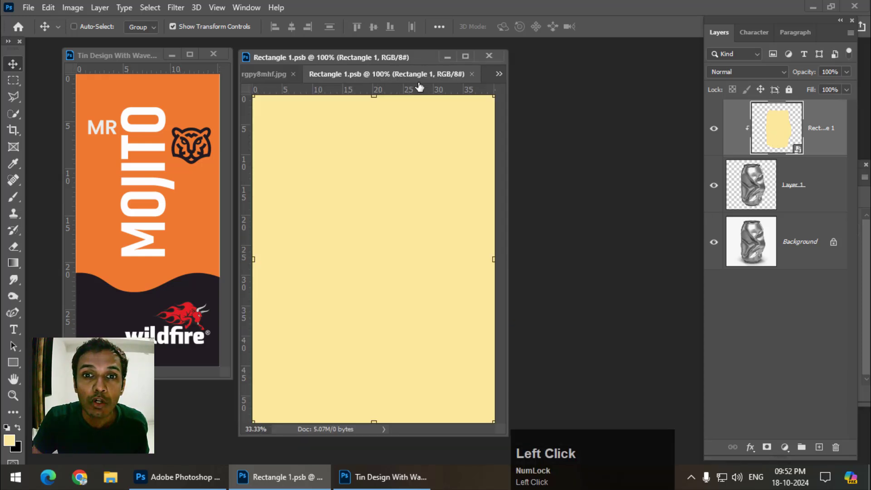
{"action": "left_click_drag", "start_coordinate": [407, 73], "coordinate": [469, 50]}
{"action": "left_click_drag", "start_coordinate": [170, 165], "coordinate": [483, 176]}
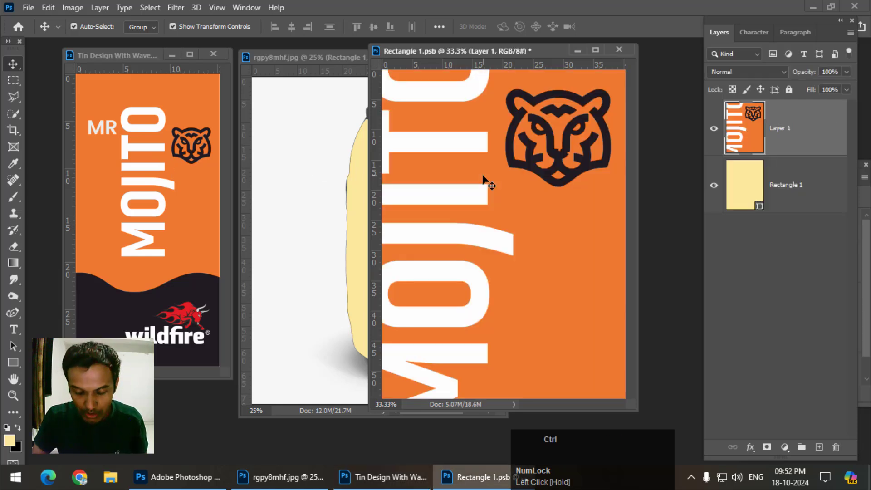
Scale the Mojito design to 63.41% width and 42.18% height so it exactly fills the label canvas, and apply the transform.
{"action": "key", "text": "ctrl+minus"}
{"action": "key", "text": "ctrl+minus"}
{"action": "key", "text": "ctrl+minus"}
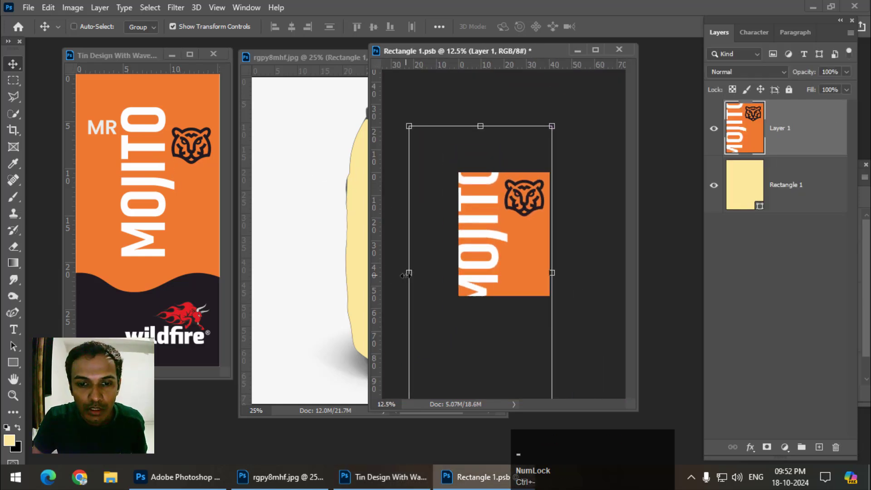
{"action": "left_click_drag", "start_coordinate": [407, 277], "coordinate": [458, 272]}
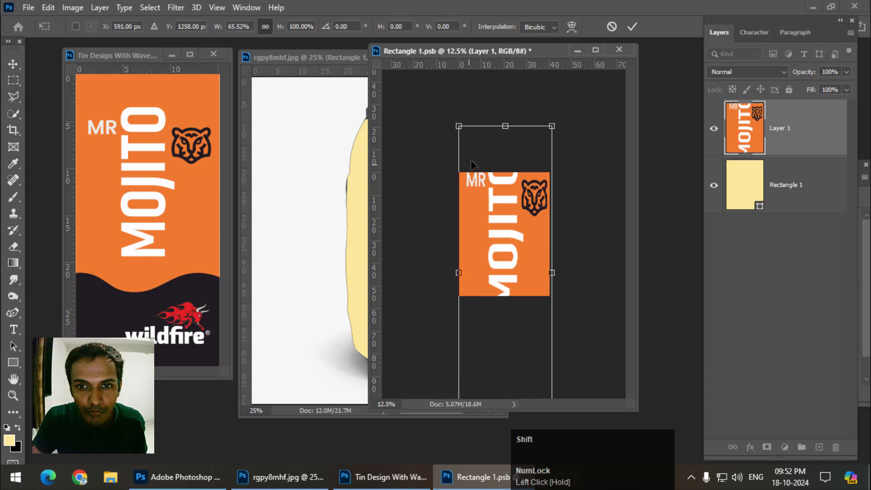
{"action": "left_click_drag", "start_coordinate": [504, 126], "coordinate": [505, 173]}
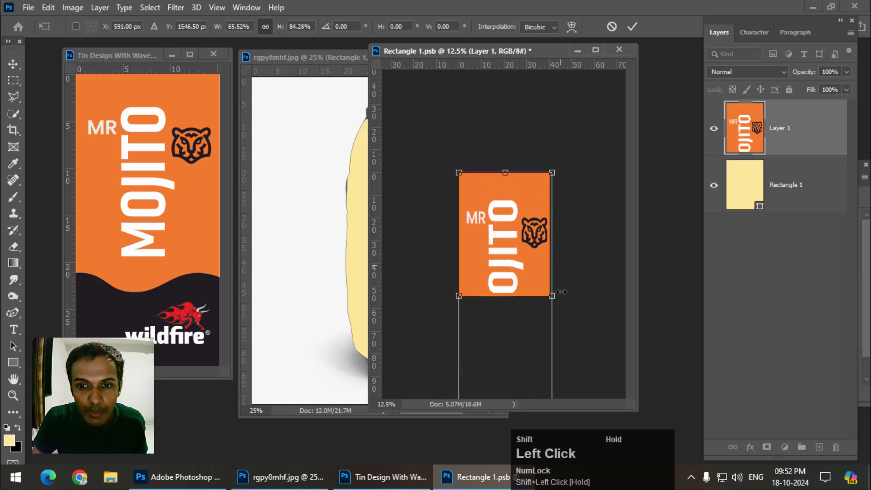
{"action": "left_click_drag", "start_coordinate": [552, 295], "coordinate": [550, 296]}
{"action": "scroll", "coordinate": [533, 271], "scroll_direction": "down", "scroll_amount": 1}
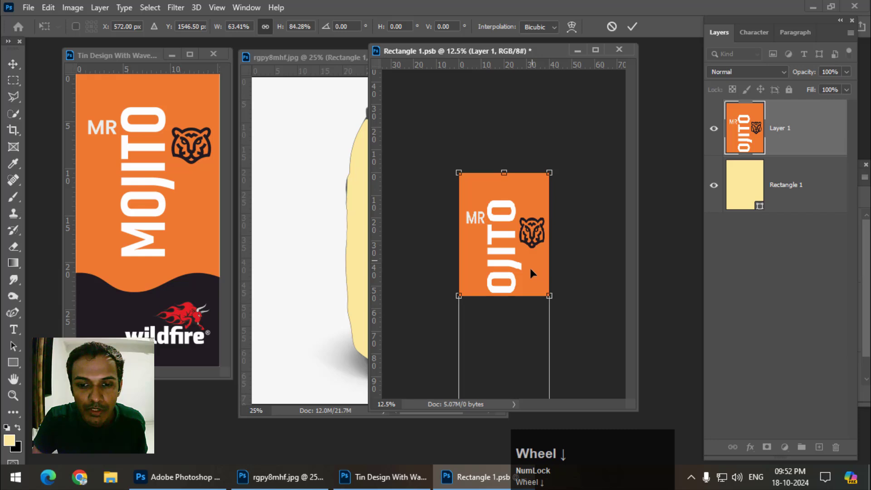
{"action": "key", "text": "ctrl+minus"}
{"action": "key", "text": "ctrl+minus"}
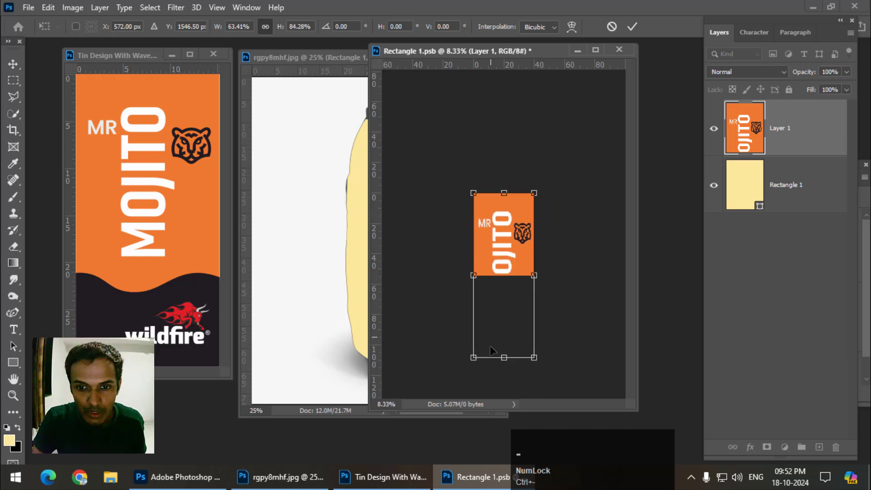
{"action": "left_click_drag", "start_coordinate": [502, 359], "coordinate": [509, 276]}
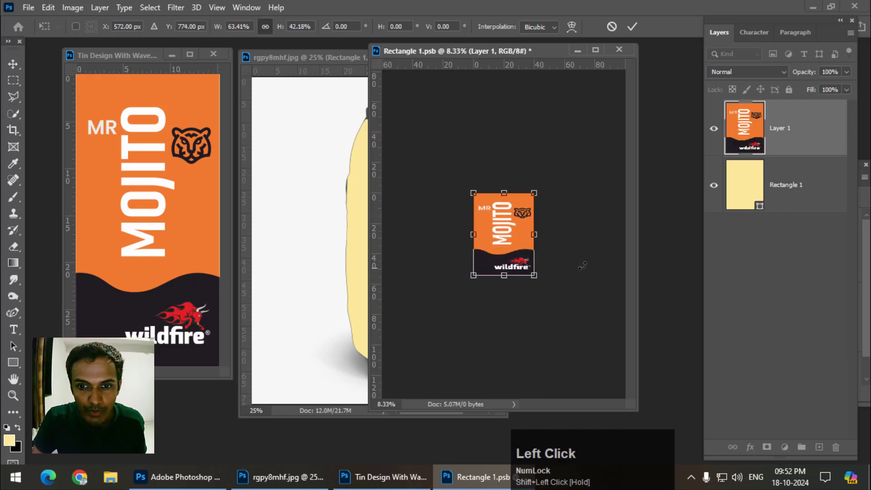
{"action": "key", "text": "Return"}
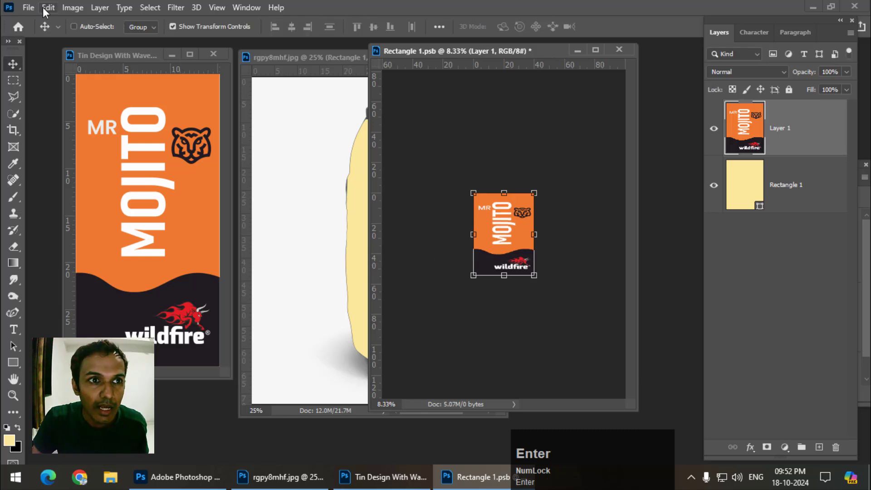
Save the smart object's contents, then return to the can document and widen its window to show the whole can.
{"action": "left_click", "coordinate": [28, 8]}
{"action": "left_click", "coordinate": [60, 151]}
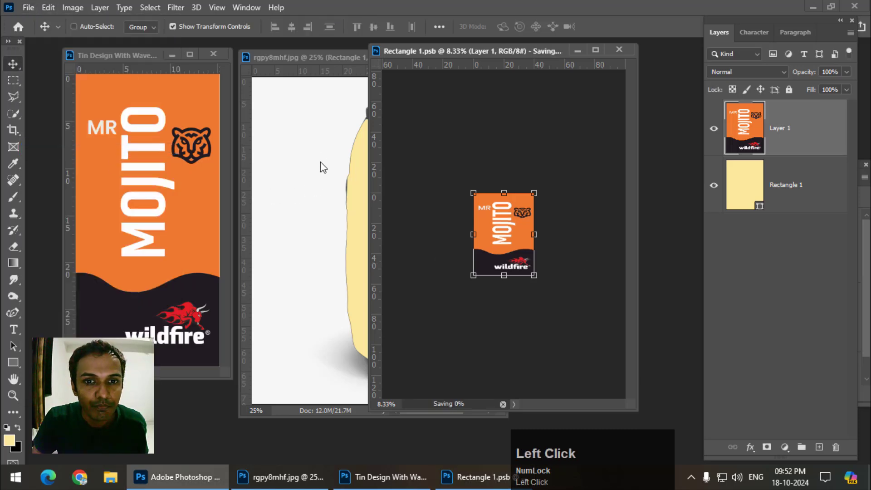
{"action": "left_click", "coordinate": [305, 57]}
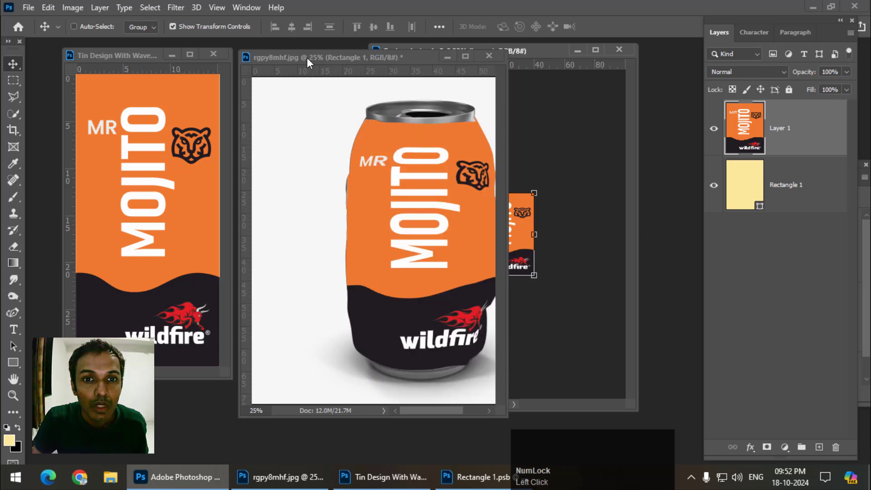
{"action": "left_click_drag", "start_coordinate": [499, 415], "coordinate": [581, 411]}
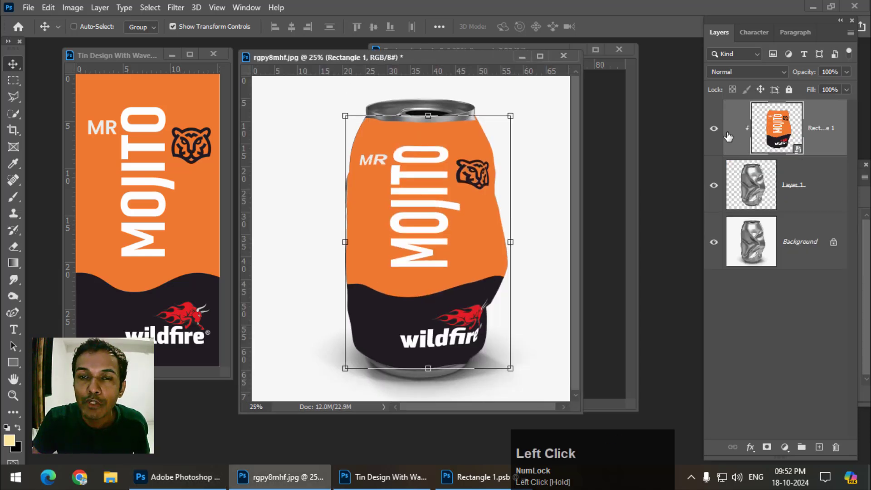
Set the label layer's blend mode to Multiply and switch to the Rectangular Marquee tool to hide the transform box.
{"action": "left_click", "coordinate": [732, 73]}
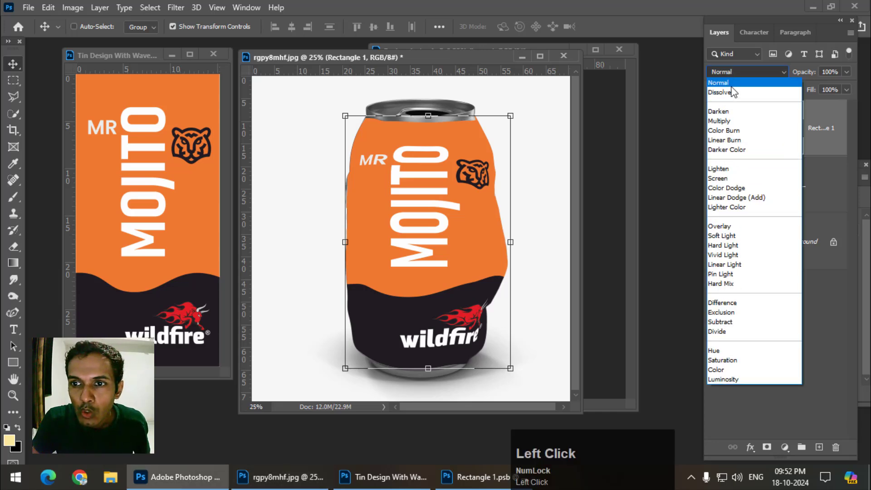
{"action": "left_click", "coordinate": [730, 122]}
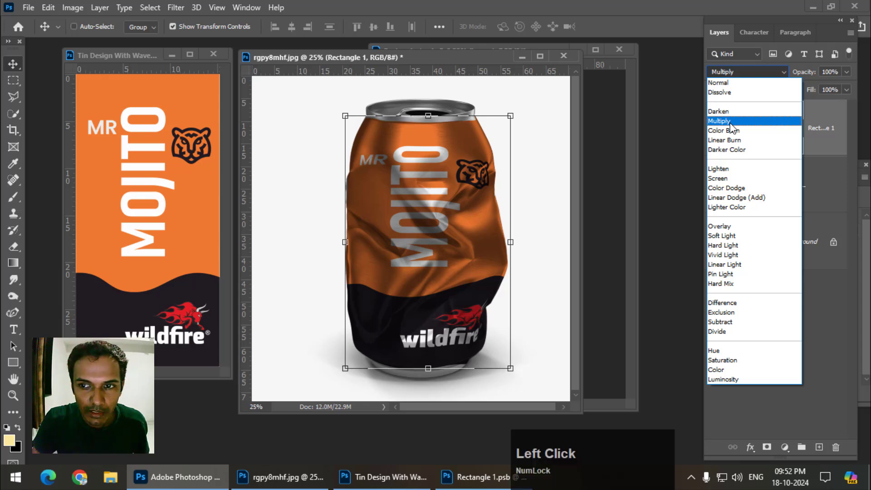
{"action": "left_click", "coordinate": [13, 80]}
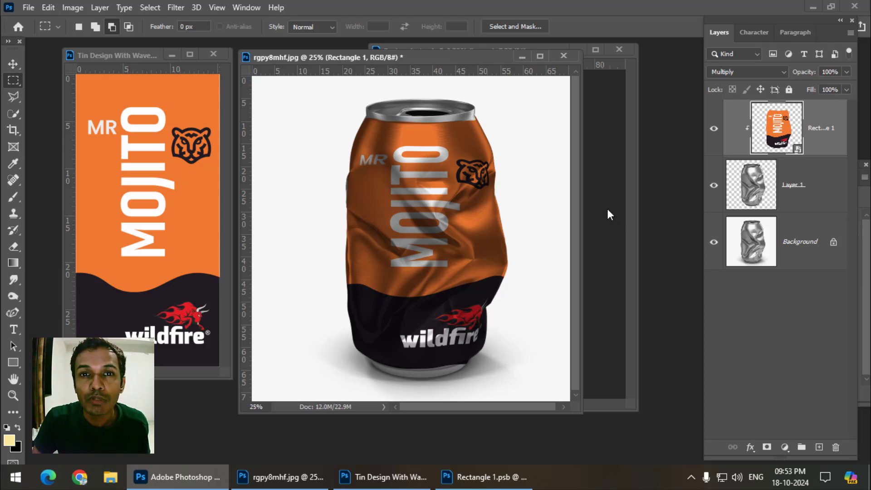
Review the label smart object's contents alongside the can document.
{"action": "double_click", "coordinate": [776, 137]}
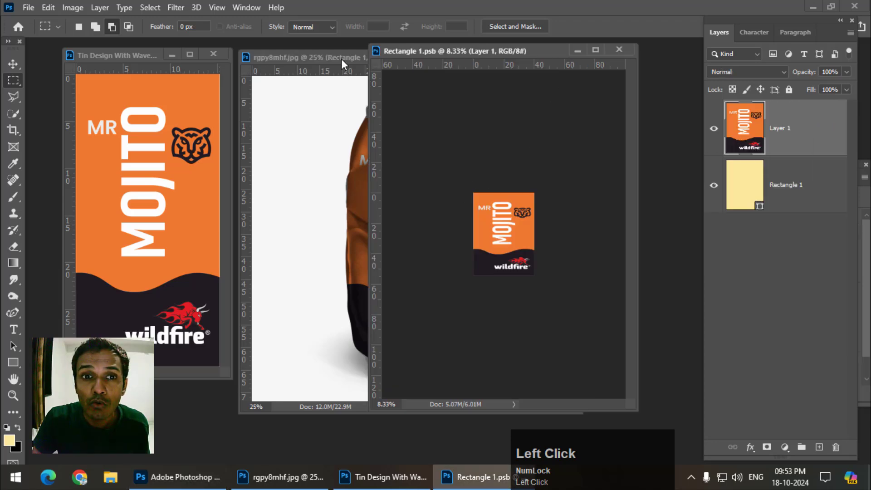
{"action": "left_click", "coordinate": [340, 58]}
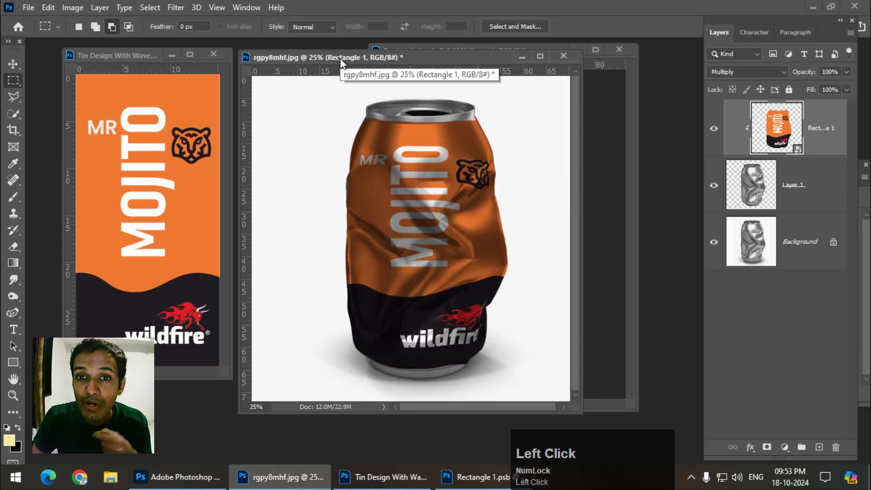
{"action": "left_click", "coordinate": [614, 141]}
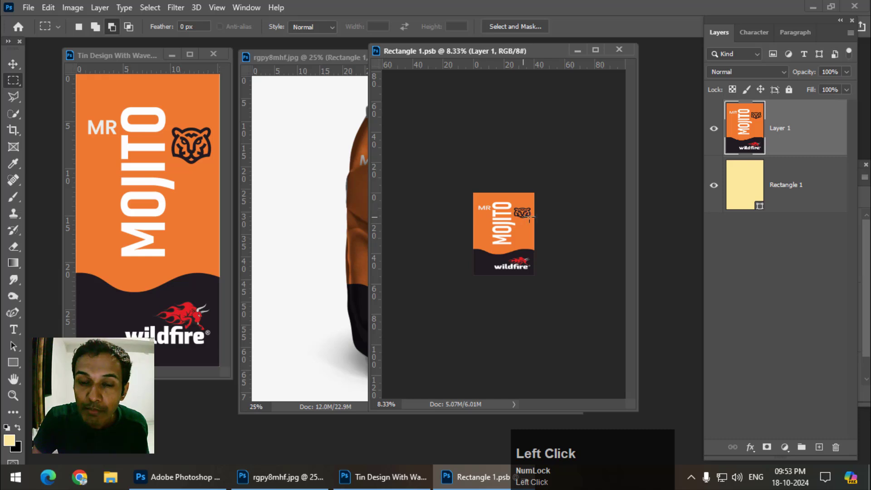
{"action": "left_click", "coordinate": [320, 59]}
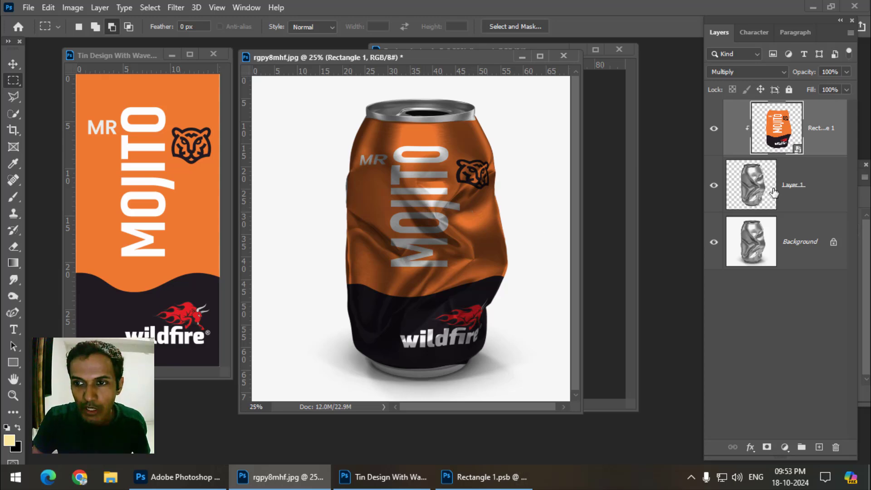
Open the label layer's Blending Options and arrange the dialog and can window so the can stays in view.
{"action": "left_click", "coordinate": [835, 153]}
{"action": "double_click", "coordinate": [835, 153]}
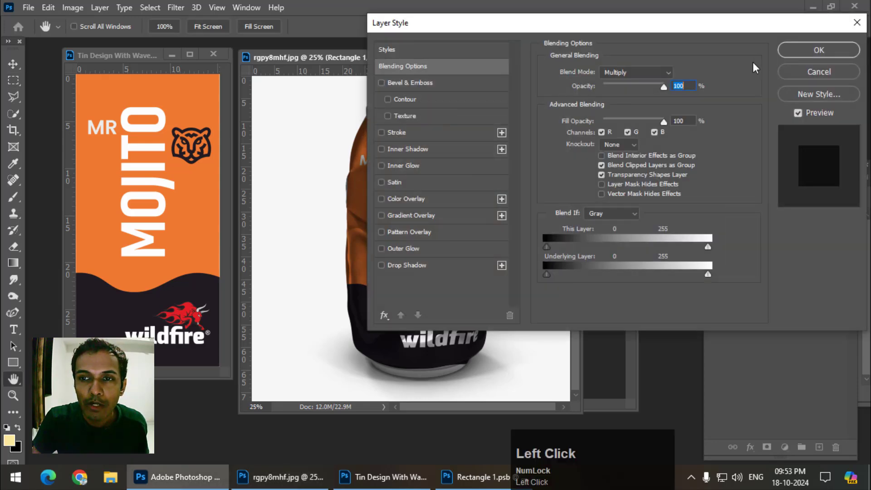
{"action": "left_click", "coordinate": [837, 71]}
{"action": "right_click", "coordinate": [840, 152]}
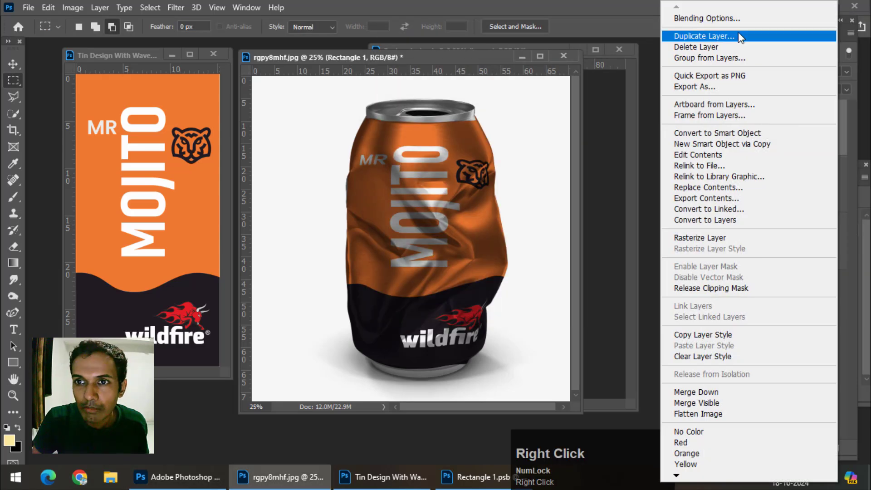
{"action": "left_click", "coordinate": [735, 18]}
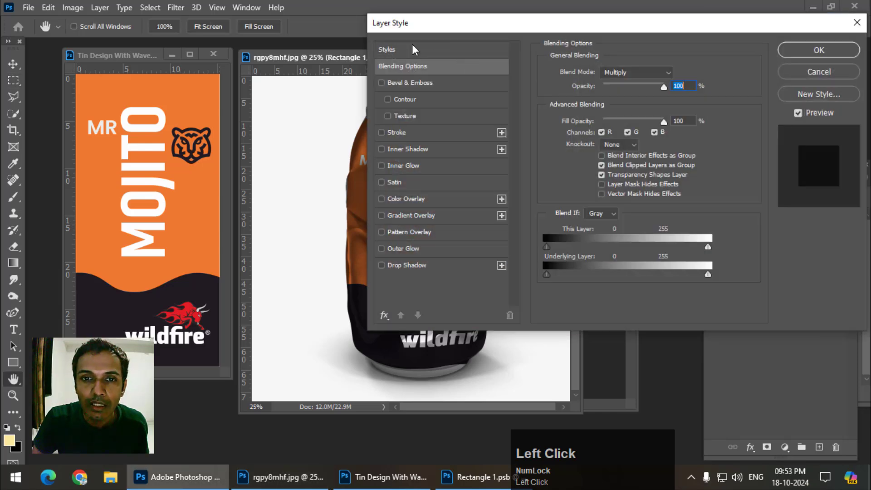
{"action": "left_click_drag", "start_coordinate": [327, 56], "coordinate": [275, 42]}
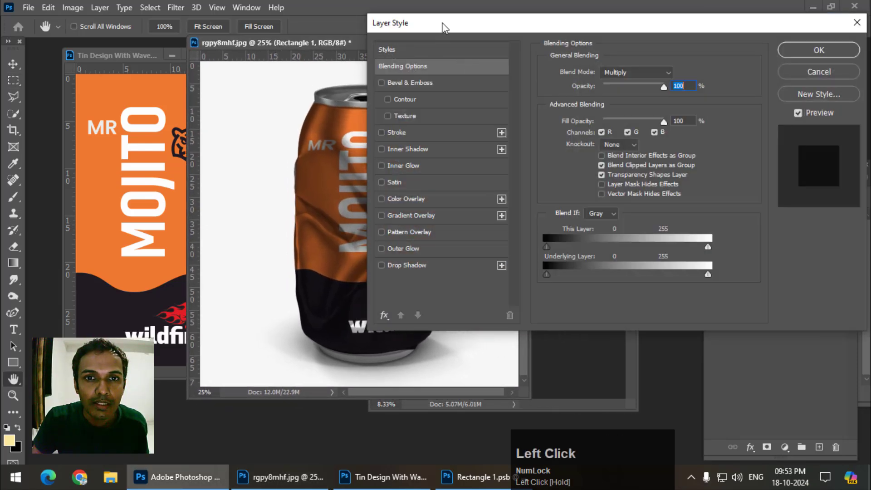
{"action": "left_click_drag", "start_coordinate": [443, 25], "coordinate": [505, 26]}
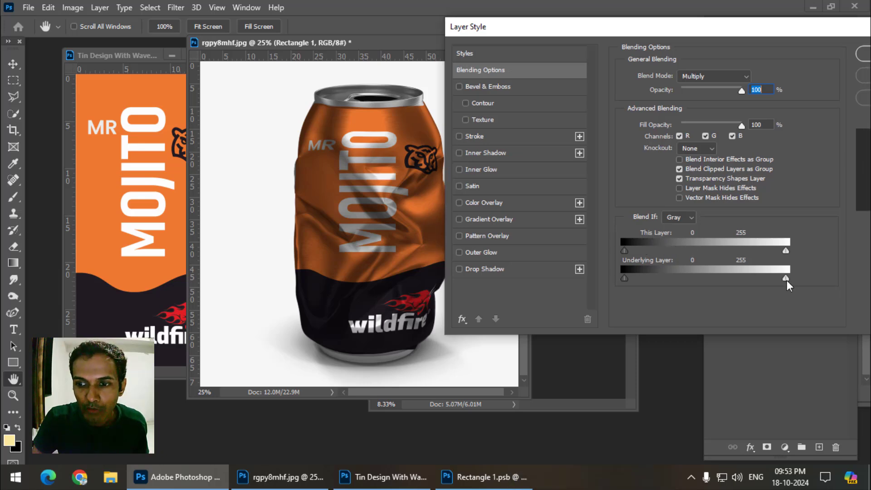
Split the Underlying Layer Blend If sliders, setting the shadows to 0 / 10 and the highlights to 248 / 255.
{"action": "mouse_move", "coordinate": [786, 279]}
{"action": "left_mouse_down"}
{"action": "mouse_move", "coordinate": [751, 279]}
{"action": "mouse_move", "coordinate": [797, 275]}
{"action": "left_mouse_up"}
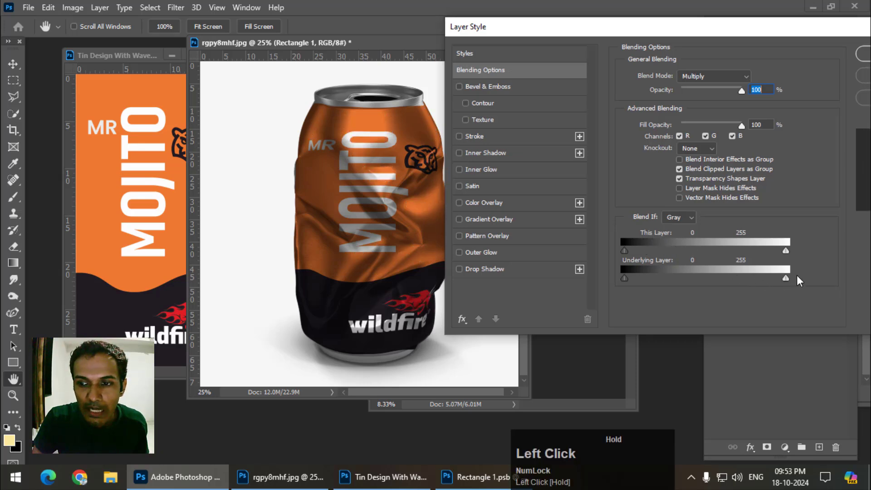
{"action": "left_click_drag", "start_coordinate": [624, 278], "coordinate": [606, 275]}
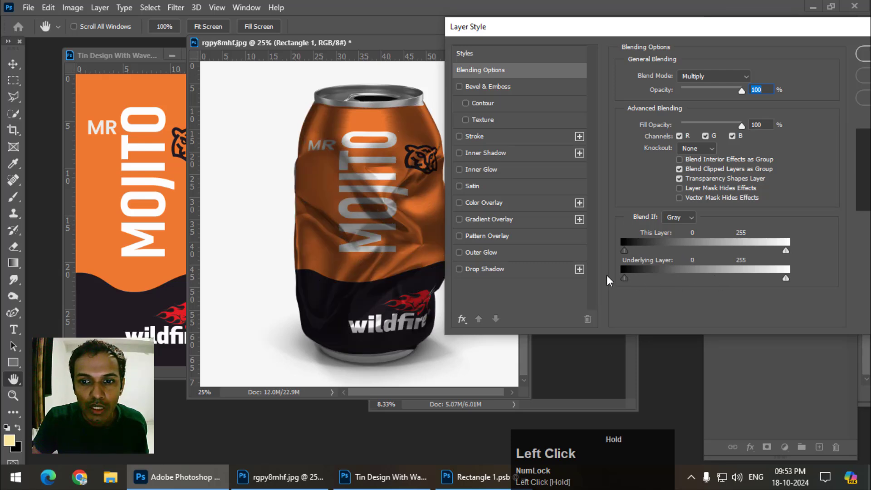
{"action": "left_click", "coordinate": [787, 279], "text": "alt"}
{"action": "mouse_move", "coordinate": [784, 278]}
{"action": "left_mouse_down"}
{"action": "mouse_move", "coordinate": [766, 278]}
{"action": "mouse_move", "coordinate": [781, 279]}
{"action": "left_mouse_up"}
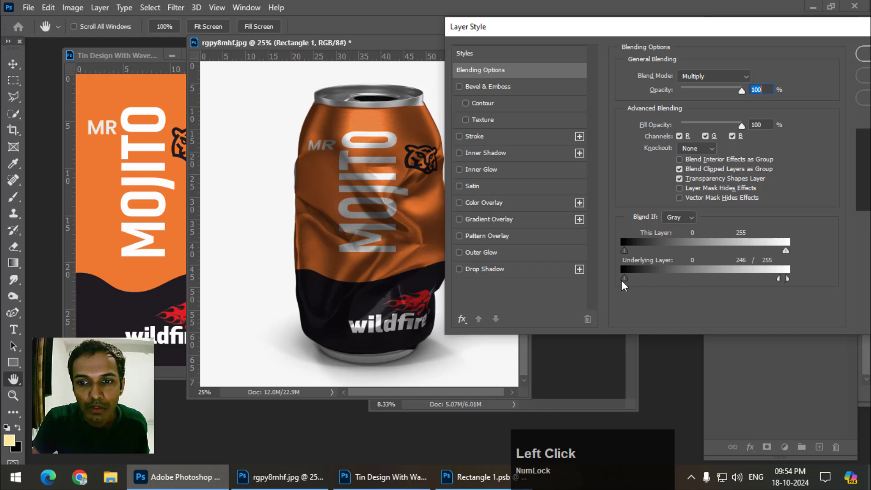
{"action": "key", "text": "alt"}
{"action": "mouse_move", "coordinate": [628, 279]}
{"action": "left_mouse_down"}
{"action": "mouse_move", "coordinate": [711, 279]}
{"action": "mouse_move", "coordinate": [650, 288]}
{"action": "mouse_move", "coordinate": [654, 279]}
{"action": "mouse_move", "coordinate": [632, 279]}
{"action": "left_mouse_up"}
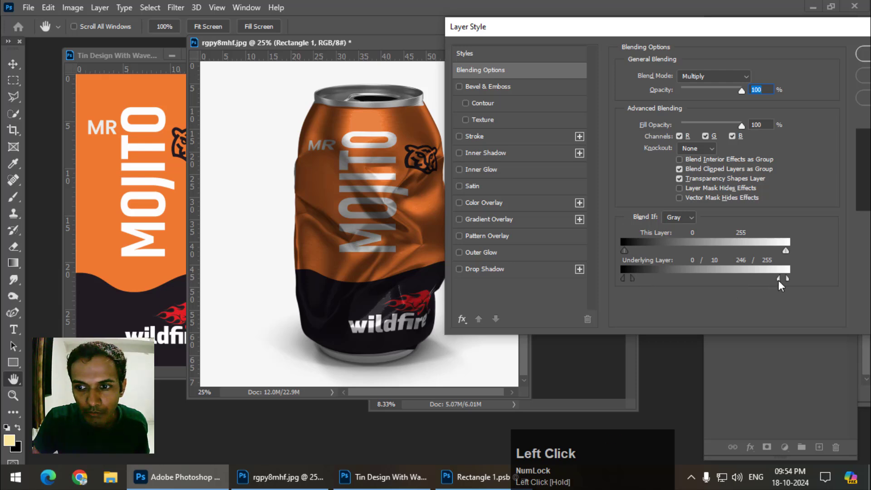
{"action": "left_click_drag", "start_coordinate": [777, 280], "coordinate": [780, 279]}
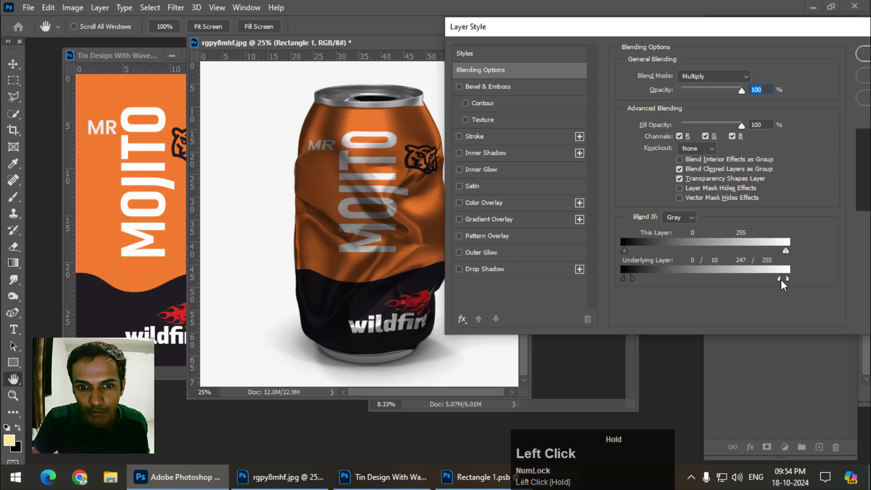
Split the This Layer Blend If sliders to 0 / 28 for shadows and 185 / 255 for highlights, and apply the layer style.
{"action": "left_click_drag", "start_coordinate": [787, 250], "coordinate": [727, 258]}
{"action": "left_click", "coordinate": [787, 252], "text": "alt"}
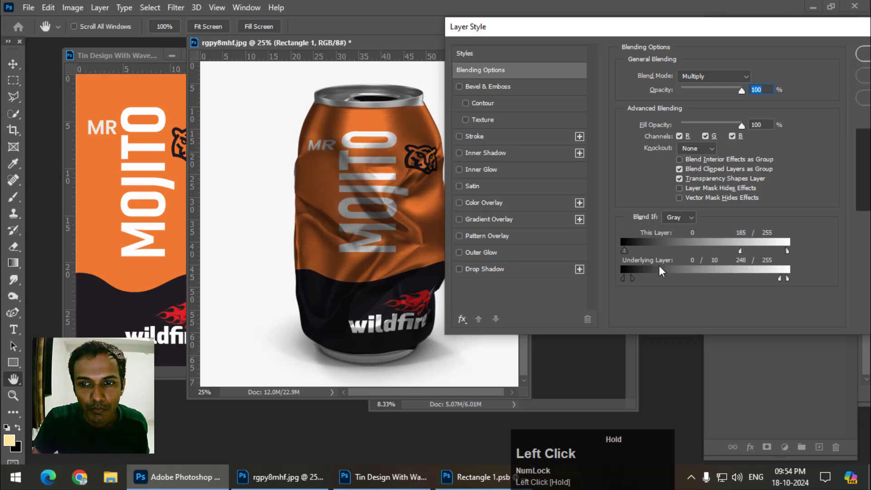
{"action": "left_click_drag", "start_coordinate": [624, 251], "coordinate": [645, 258]}
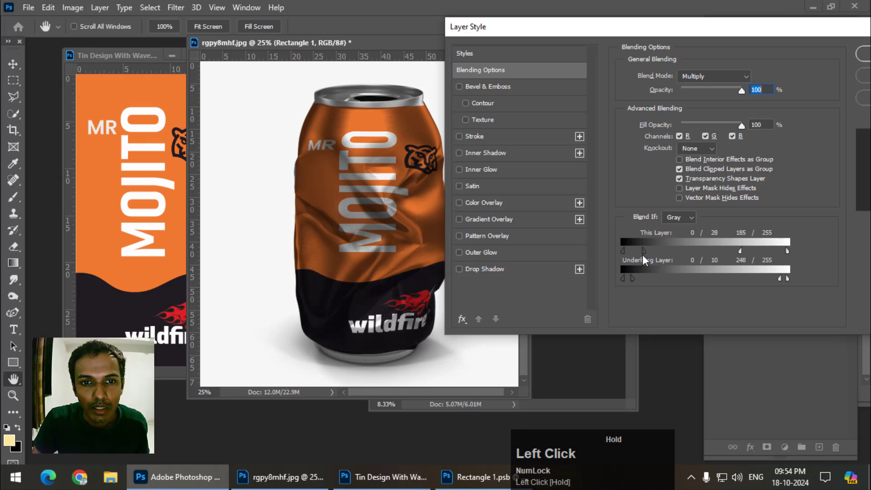
{"action": "left_click", "coordinate": [865, 57]}
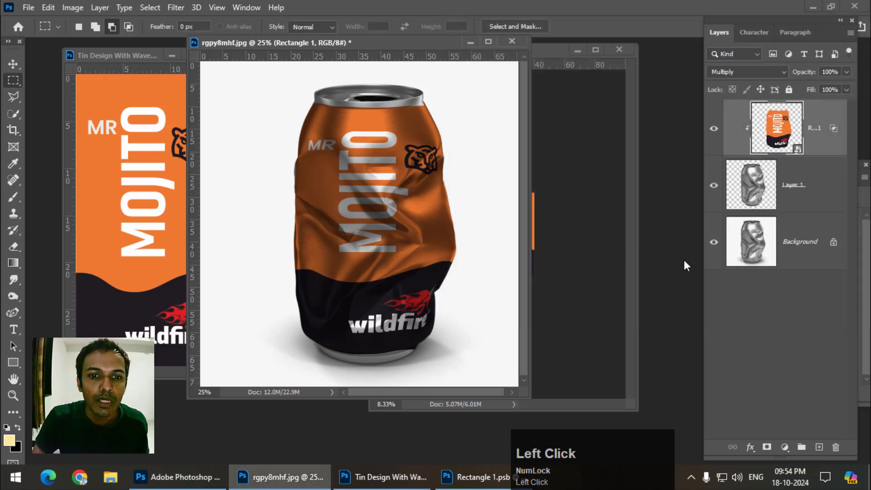
Compare the can with the label layer hidden and shown, and glance at the smart object's contents before returning to the can document.
{"action": "left_click", "coordinate": [714, 130]}
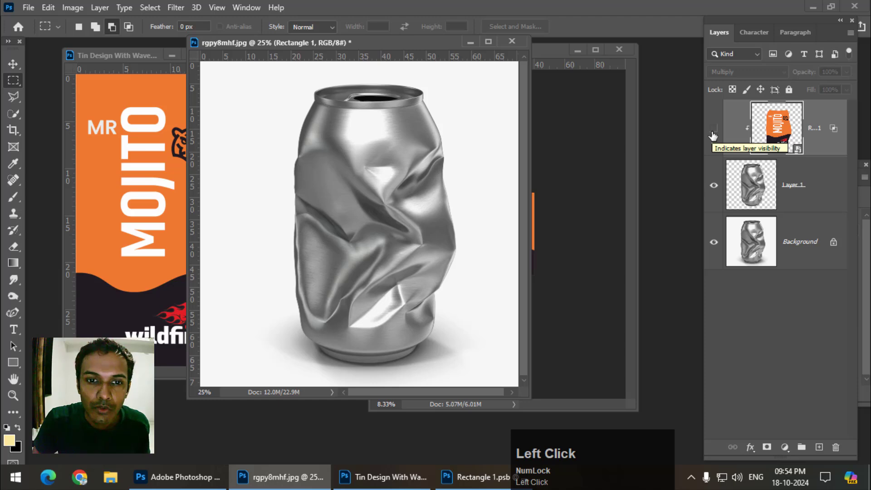
{"action": "left_click", "coordinate": [714, 134]}
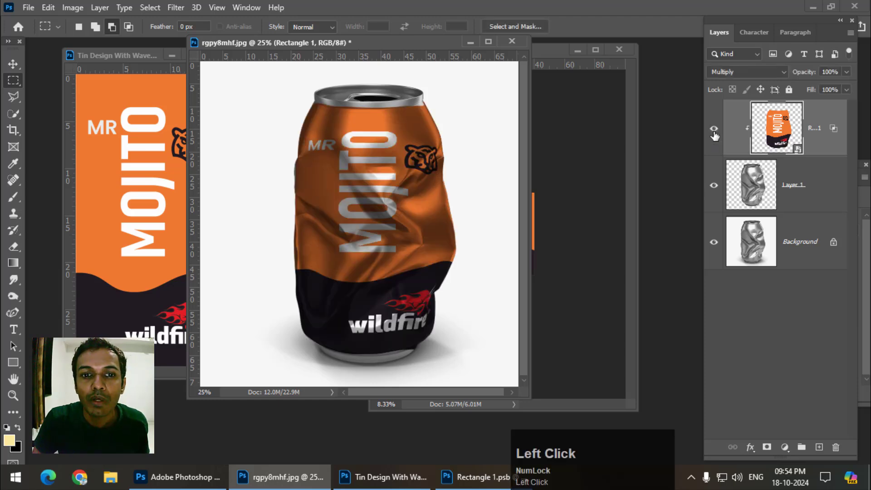
{"action": "left_click", "coordinate": [592, 215]}
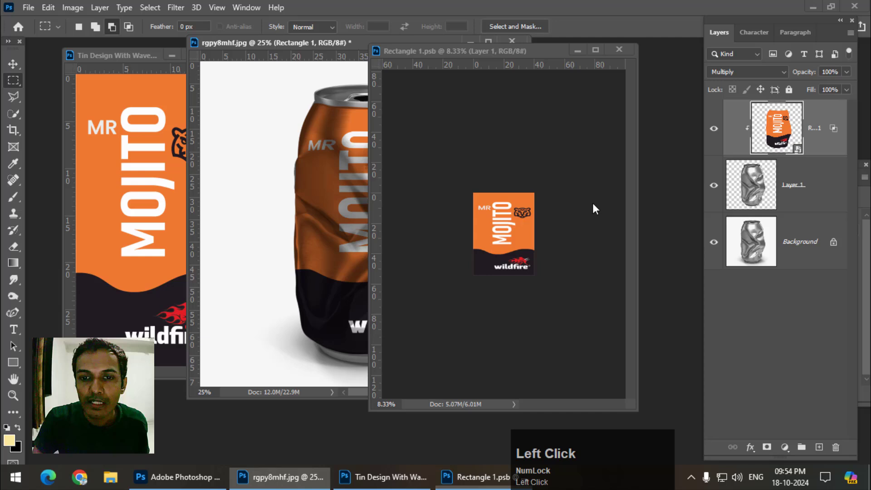
{"action": "left_click", "coordinate": [303, 46]}
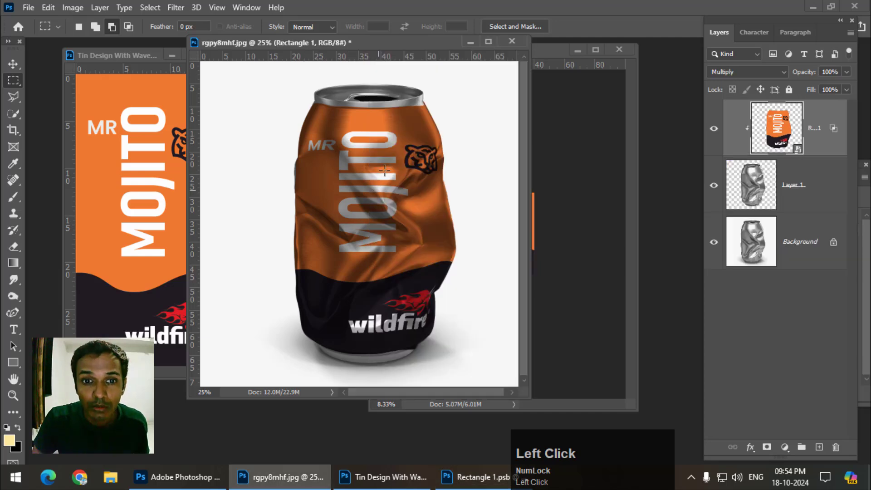